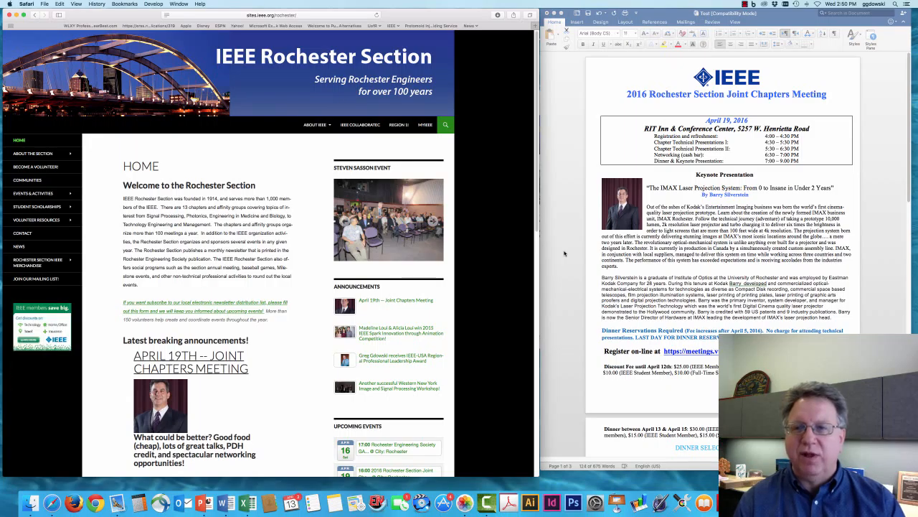
# Step: Select the speaker biography in the Word flyer, then bring up the Volunteer Resources submenu
pyautogui.tripleClick(709, 287)
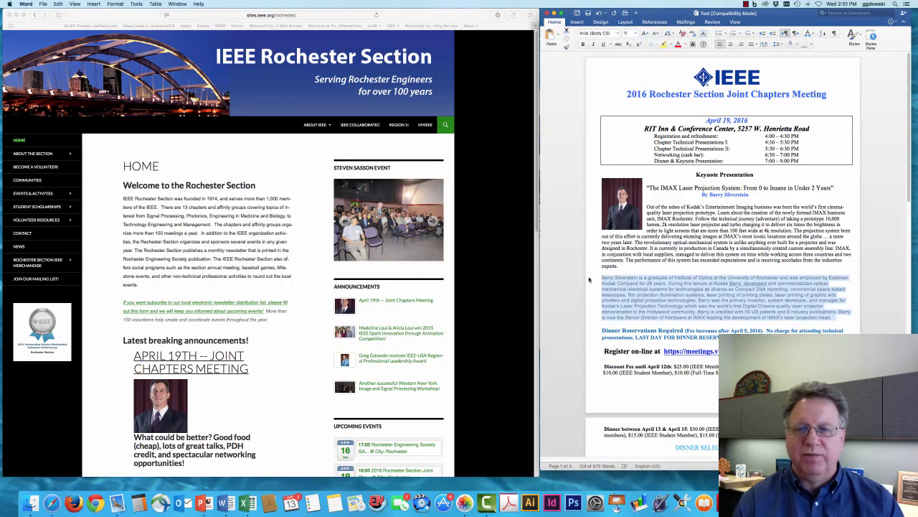
pyautogui.click(490, 266)
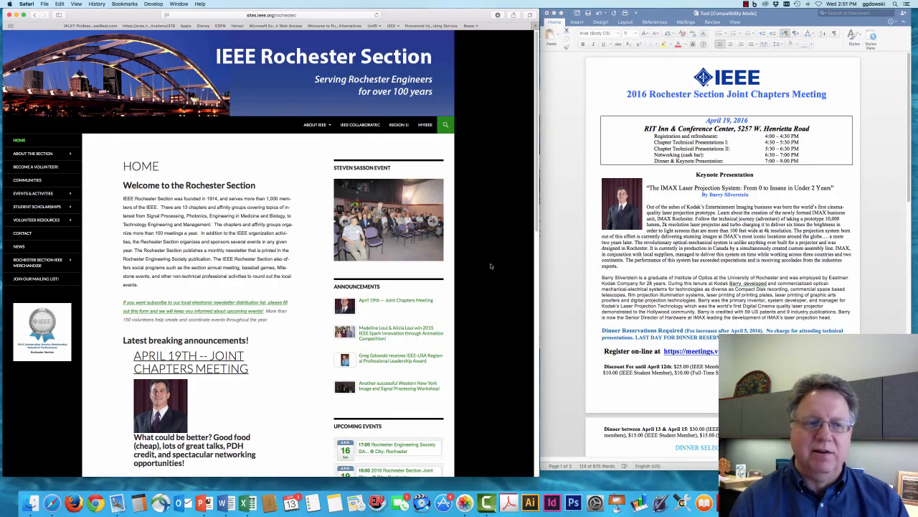
pyautogui.moveTo(66, 224)
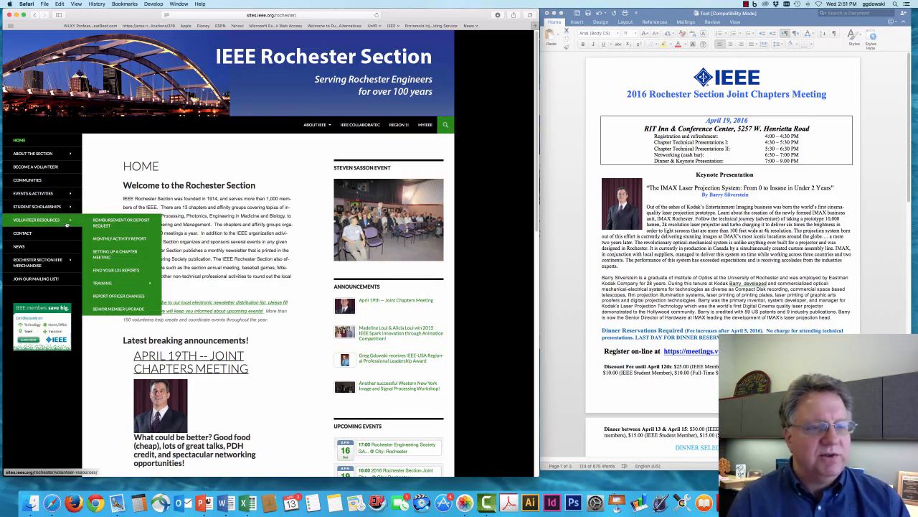
# Step: Open the Setting Up a Chapter Meeting guide and follow Step 1 into vTools.Meetings
pyautogui.click(109, 251)
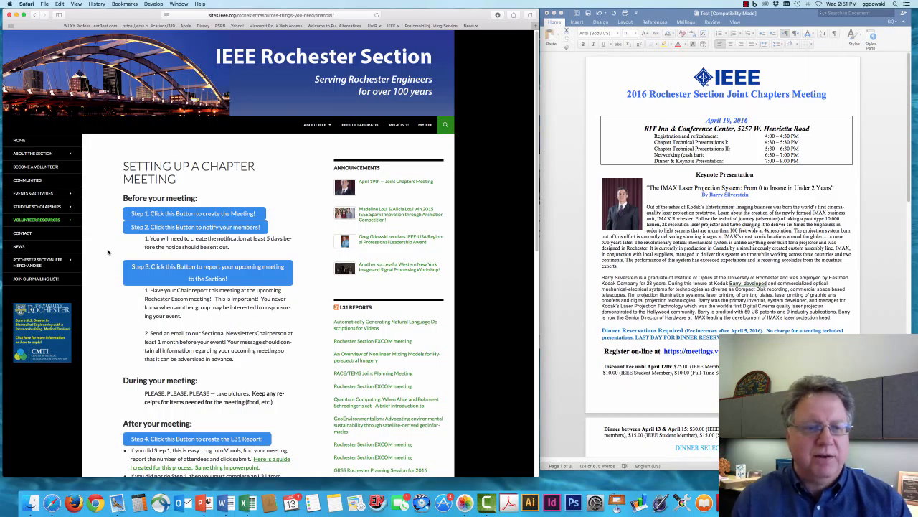
pyautogui.click(179, 214)
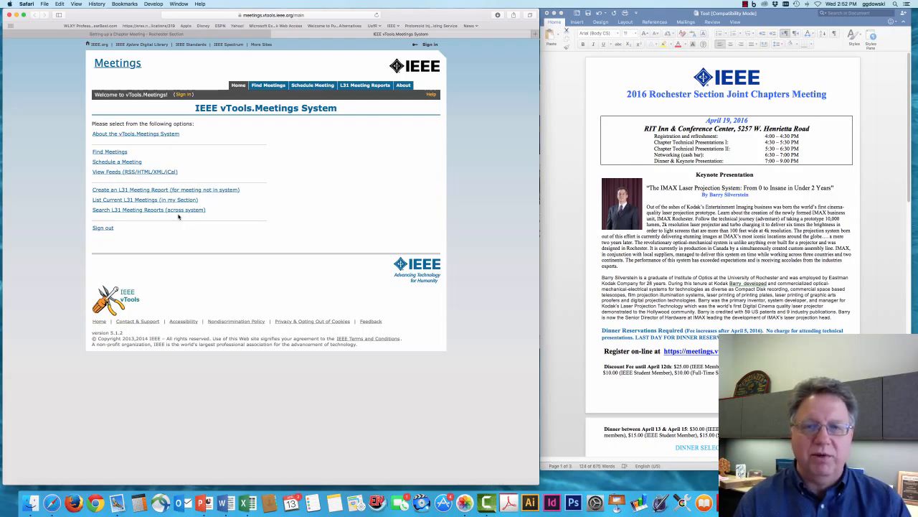
# Step: Sign in to vTools with the account password and open Schedule a Meeting
pyautogui.click(183, 94)
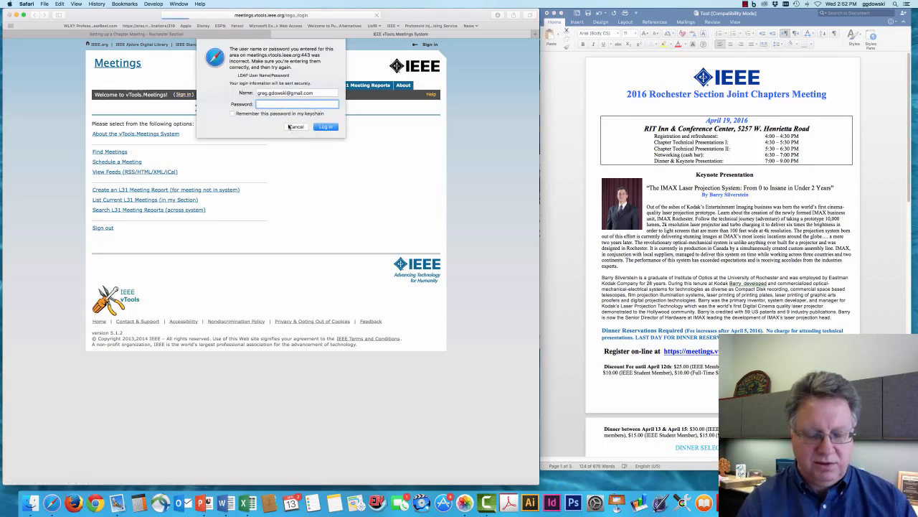
pyautogui.write('********')
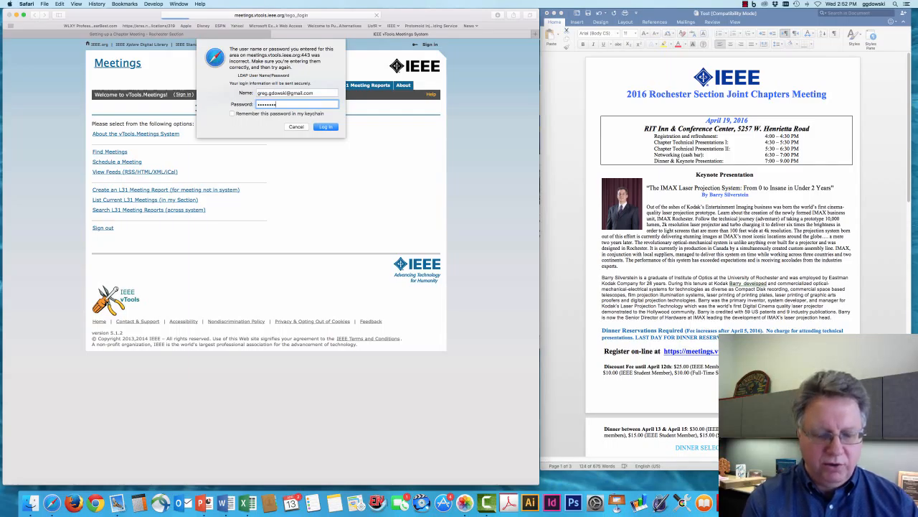
pyautogui.press('Return')
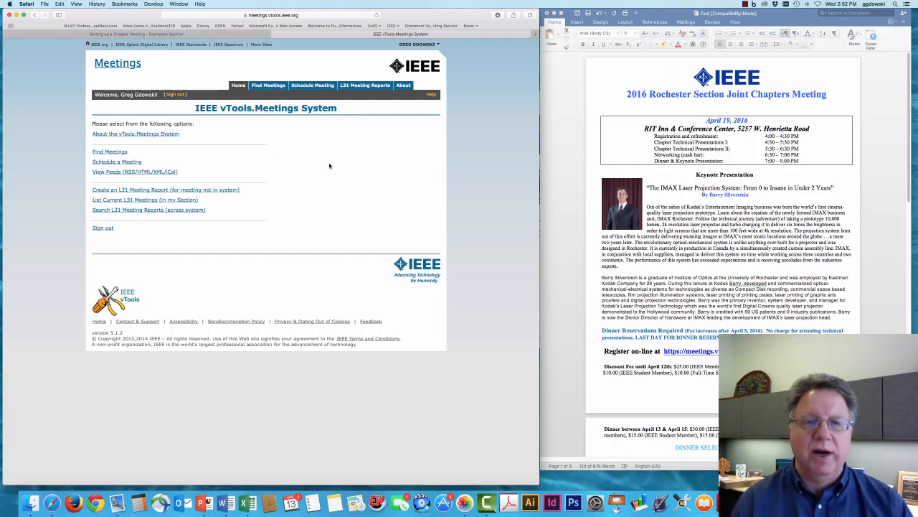
pyautogui.click(132, 163)
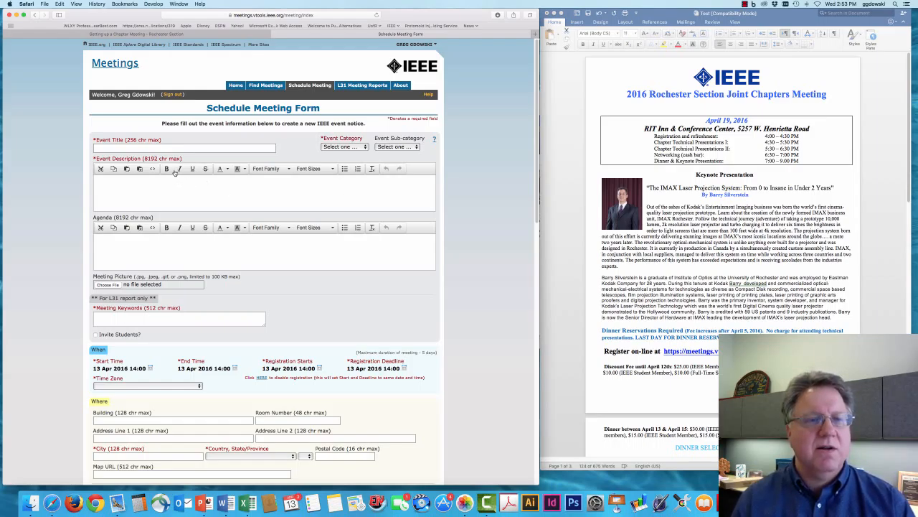
# Step: Copy the flyer's meeting heading from Word and paste it into Event Title
pyautogui.click(710, 207)
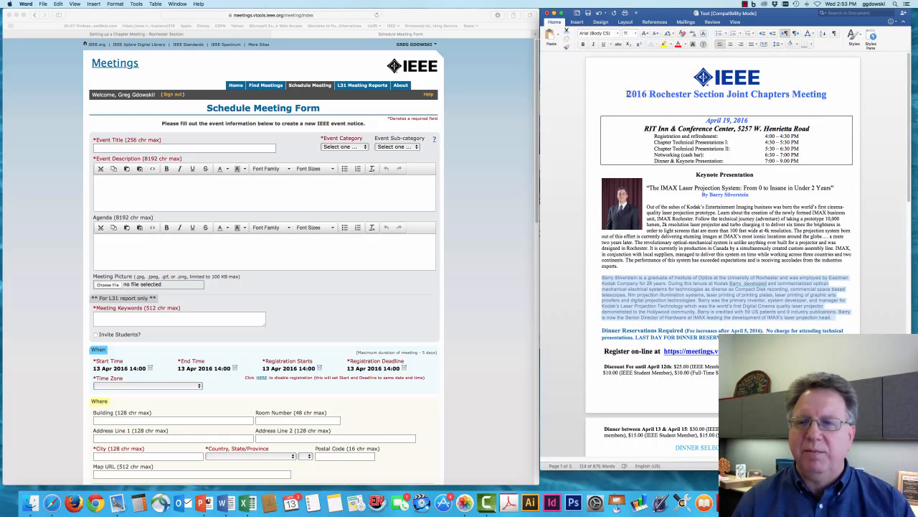
pyautogui.moveTo(628, 94); pyautogui.dragTo(823, 97)
pyautogui.press('super+c')
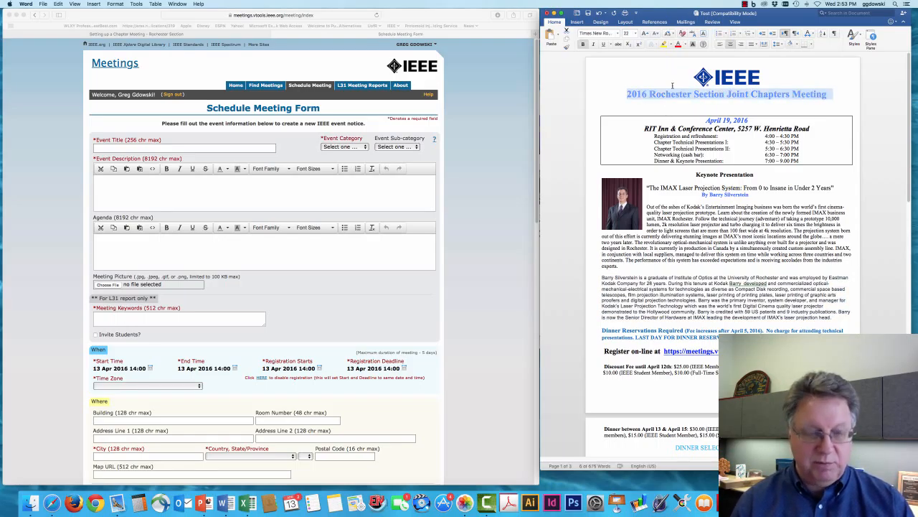
pyautogui.click(60, 3)
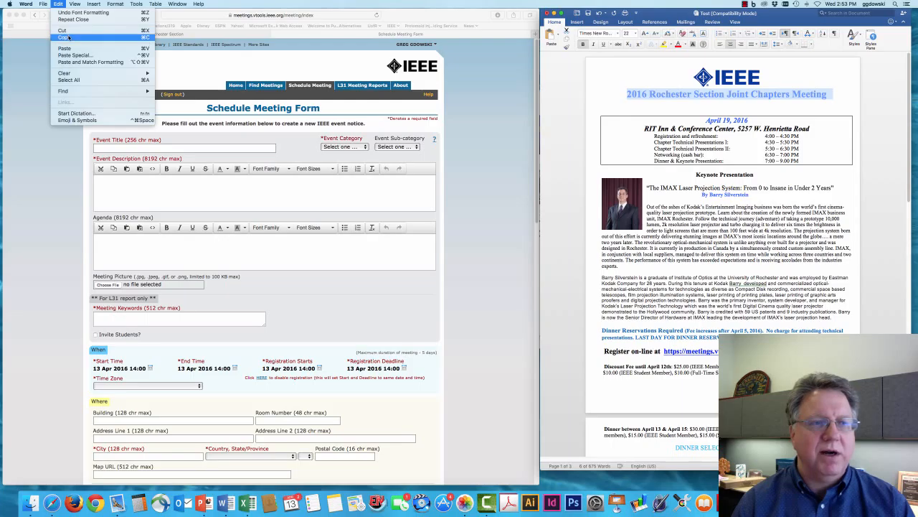
pyautogui.click(65, 38)
pyautogui.click(105, 149)
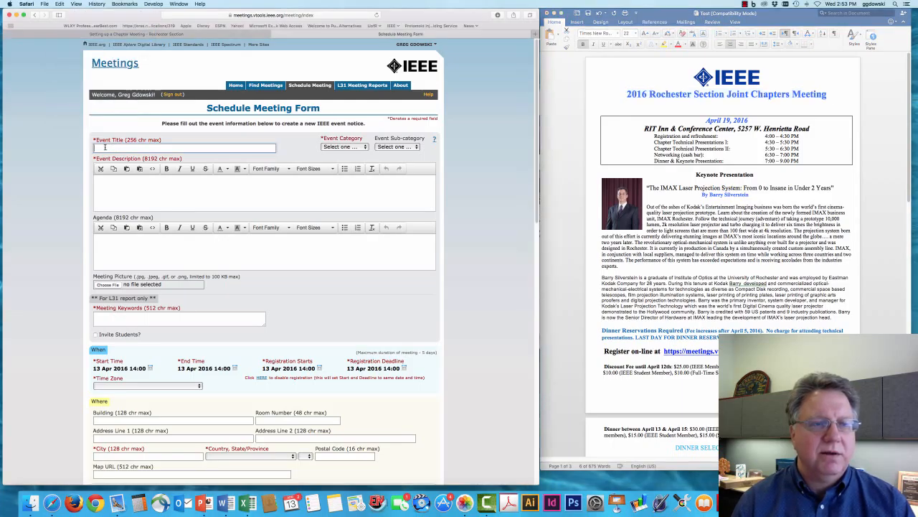
pyautogui.rightClick(105, 148)
pyautogui.click(120, 163)
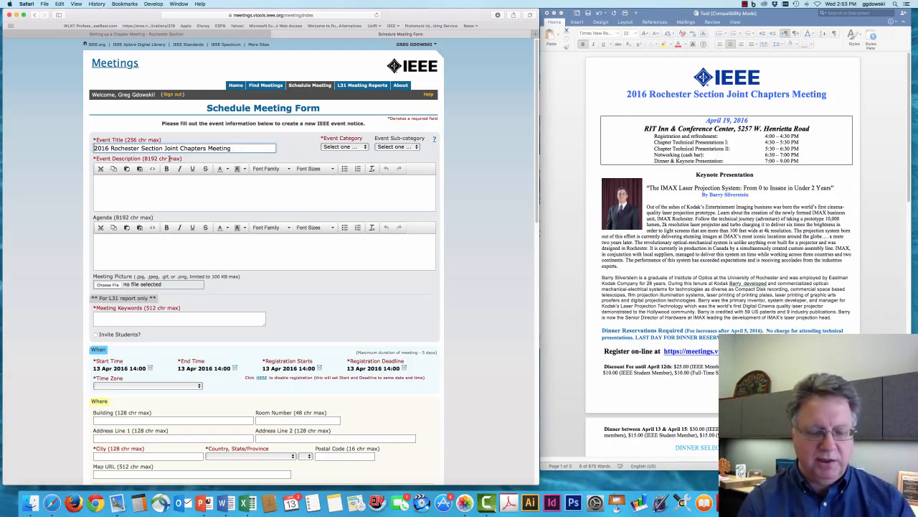
# Step: Add 'Test' to the start of the pasted event title
pyautogui.press('super+a')
pyautogui.press('Left')
pyautogui.write('Test')
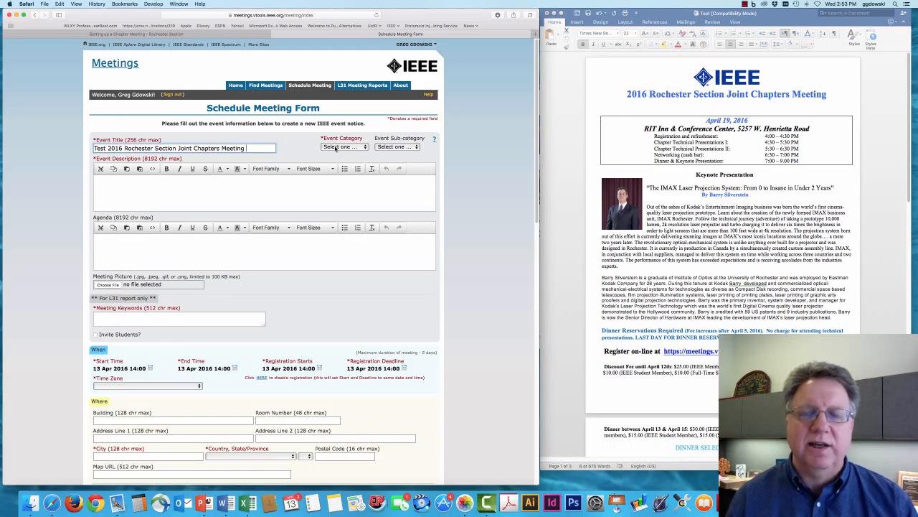
pyautogui.click(335, 147)
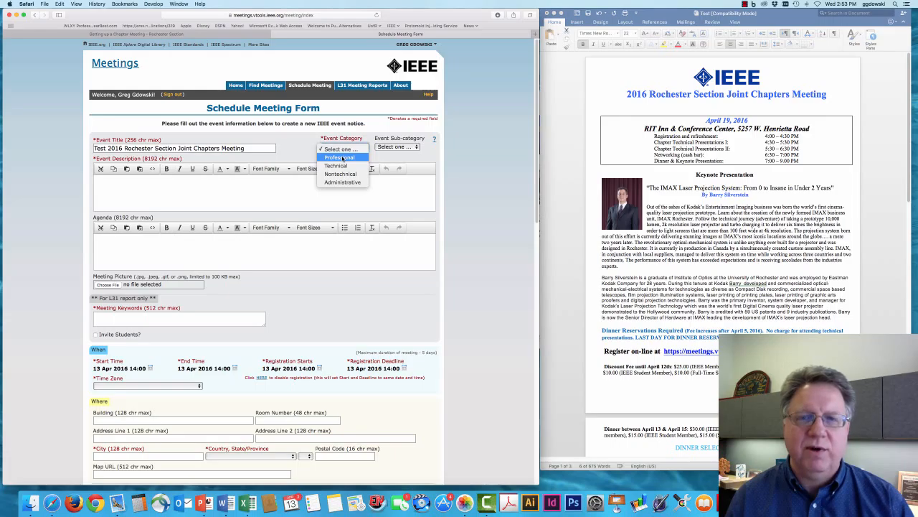
# Step: Choose Professional as event category and Professional Development as sub-category
pyautogui.click(343, 157)
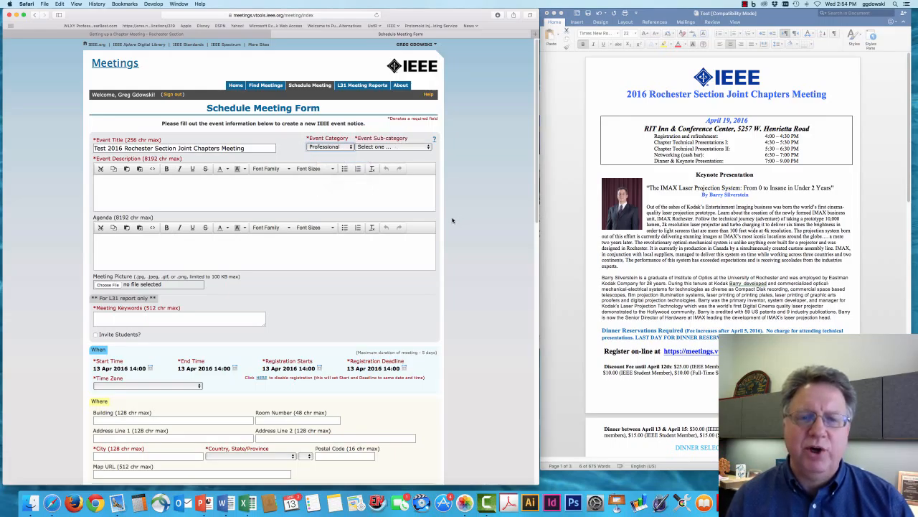
pyautogui.click(379, 148)
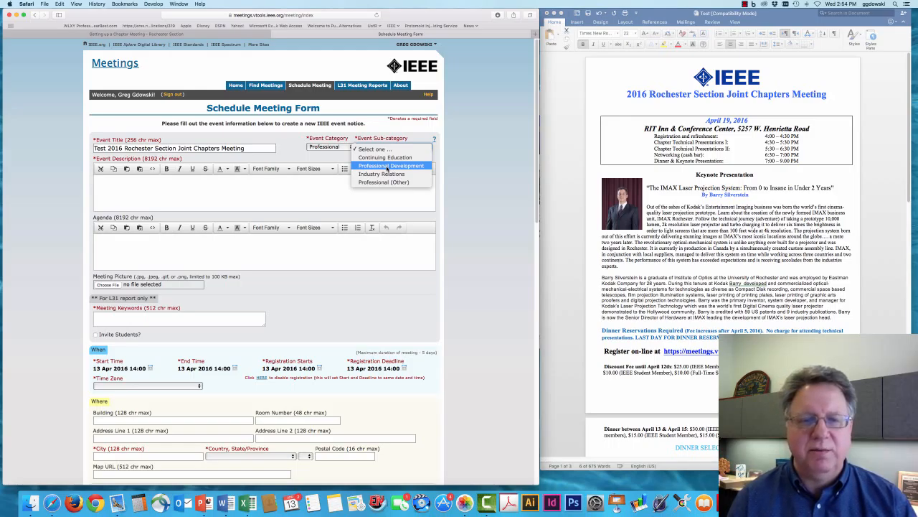
pyautogui.click(387, 166)
pyautogui.click(382, 191)
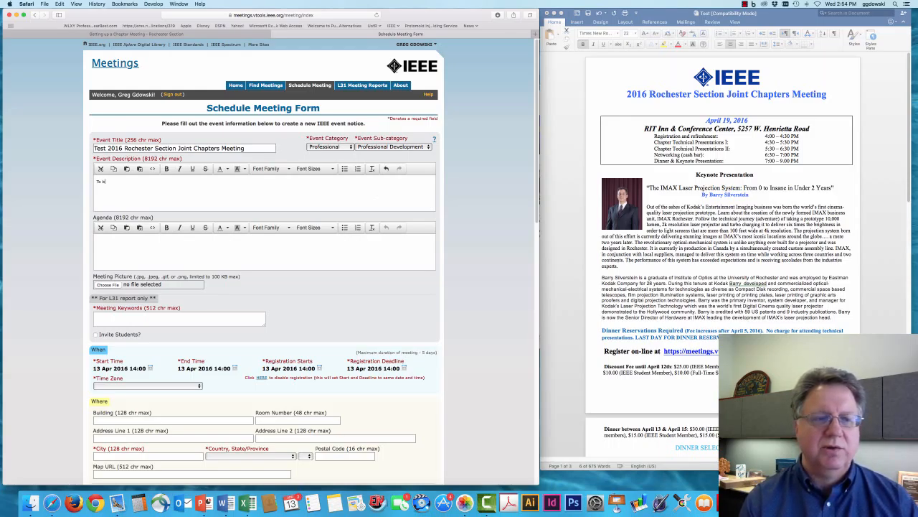
# Step: Enter 'To bring the best engineers in Rochester together' as the event description
pyautogui.write('ring the best e')
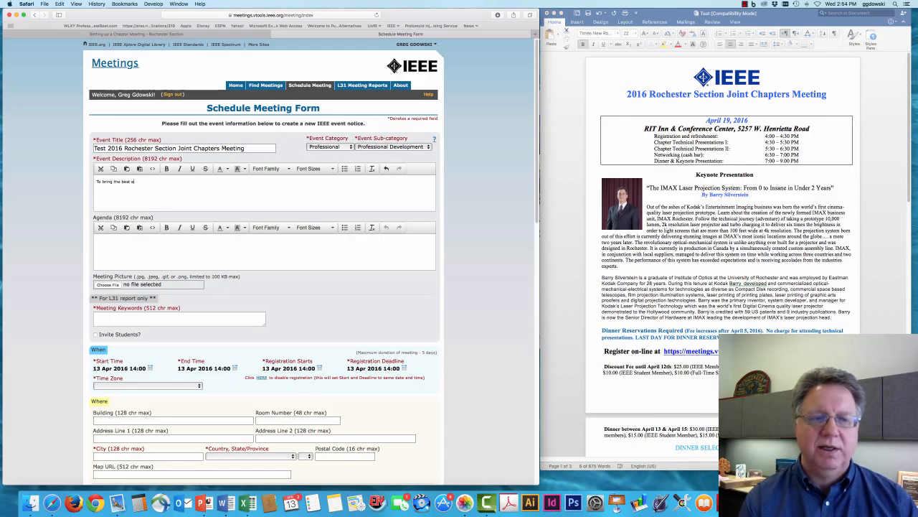
pyautogui.write('ngineer')
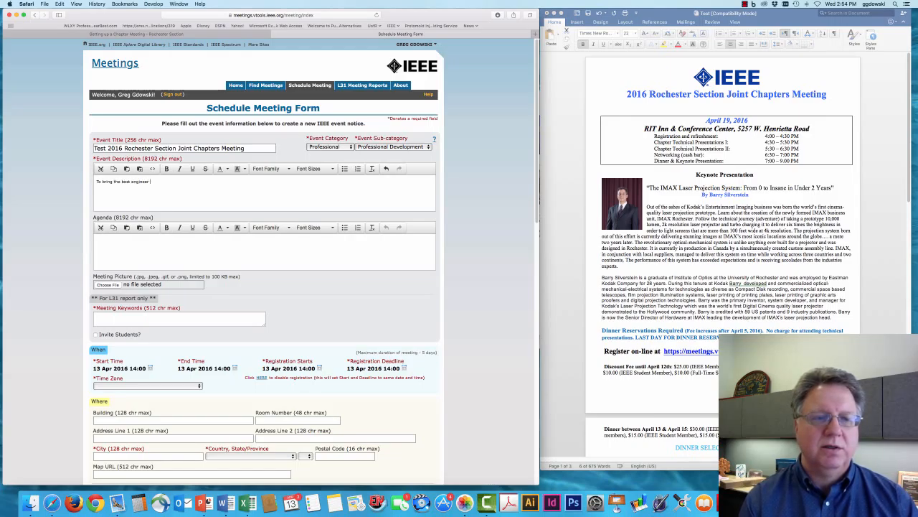
pyautogui.press('BackSpace')
pyautogui.write('s in Roch')
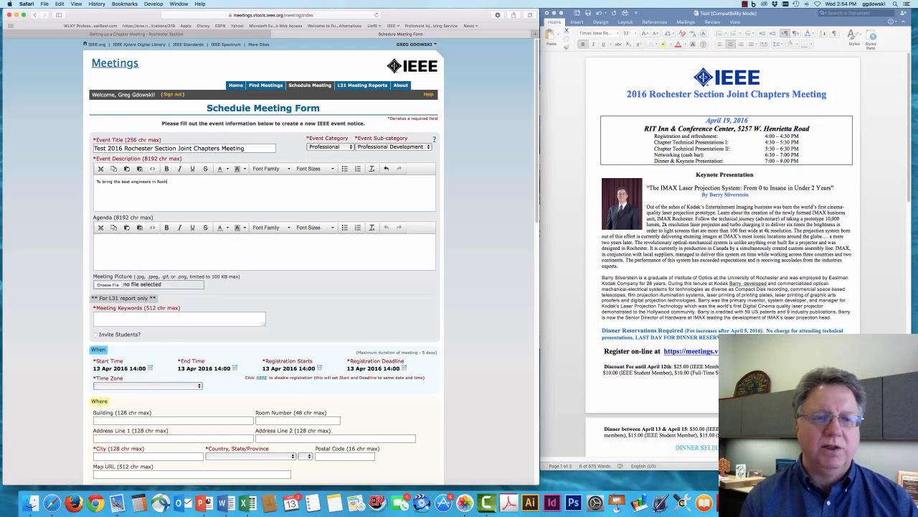
pyautogui.write('ester together.')
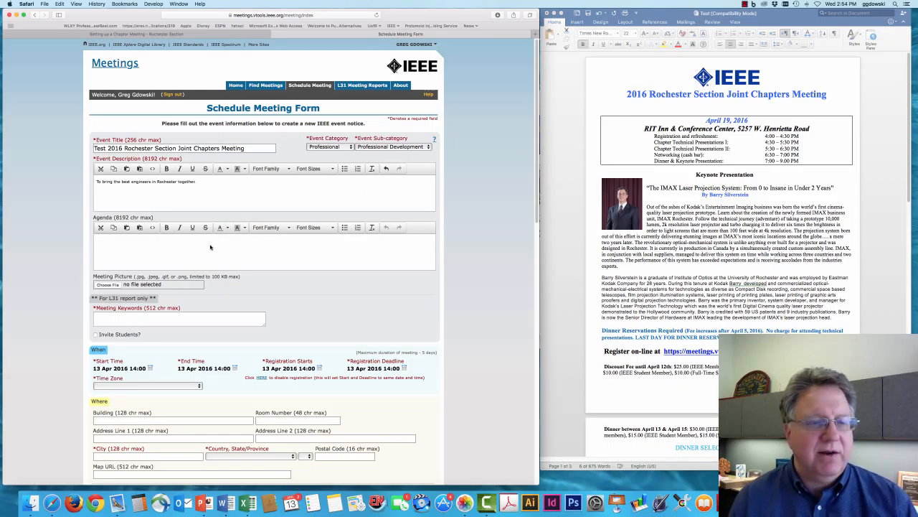
pyautogui.click(264, 240)
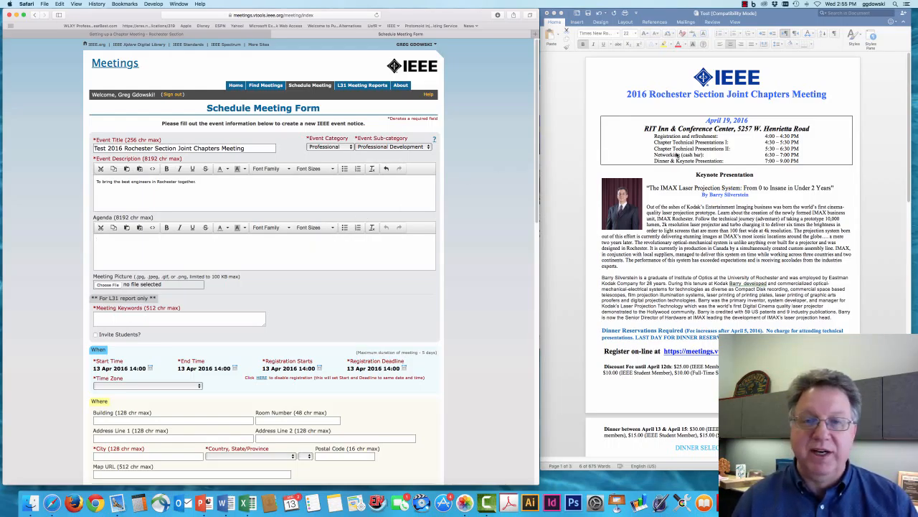
# Step: Copy the five schedule lines from the Word flyer into the Agenda box
pyautogui.click(743, 152)
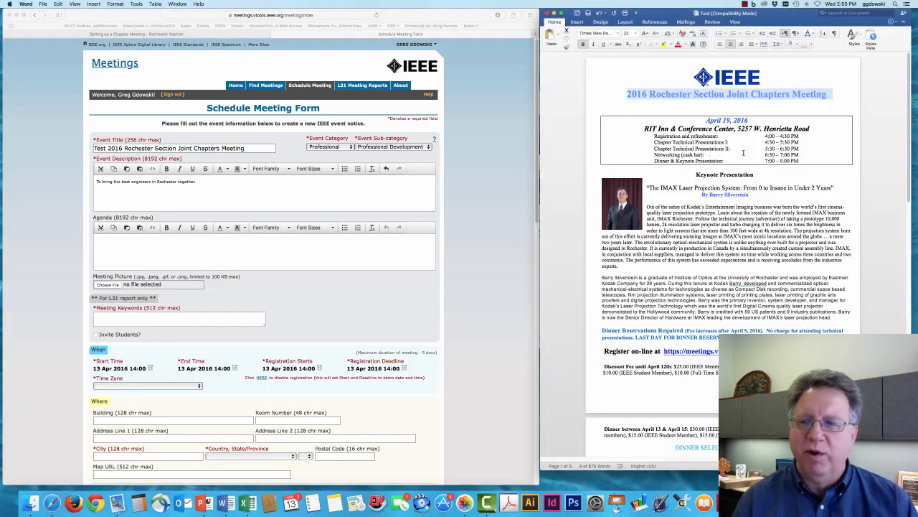
pyautogui.moveTo(803, 161); pyautogui.dragTo(614, 135)
pyautogui.rightClick(670, 139)
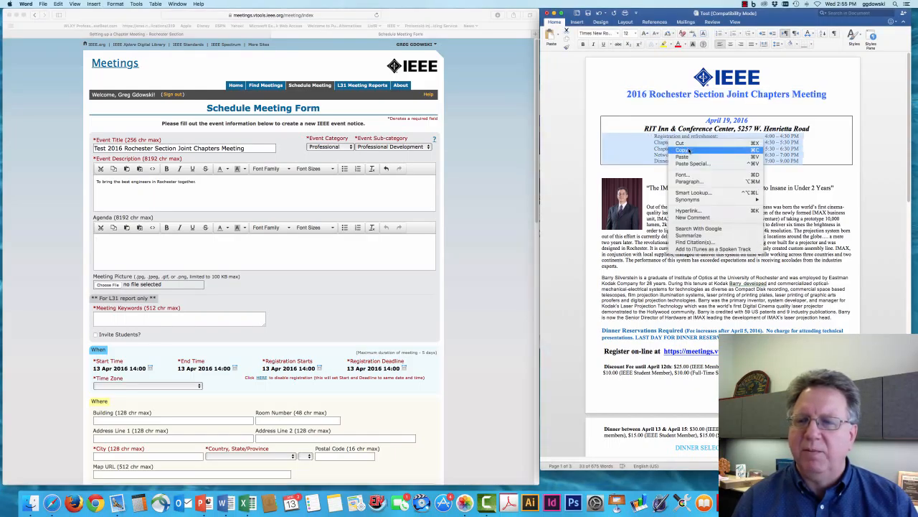
pyautogui.click(690, 150)
pyautogui.click(265, 266)
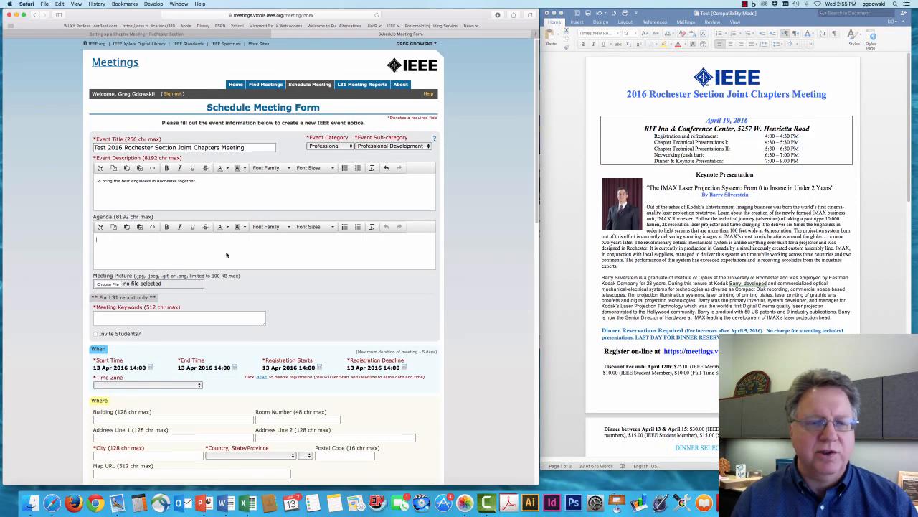
pyautogui.click(60, 4)
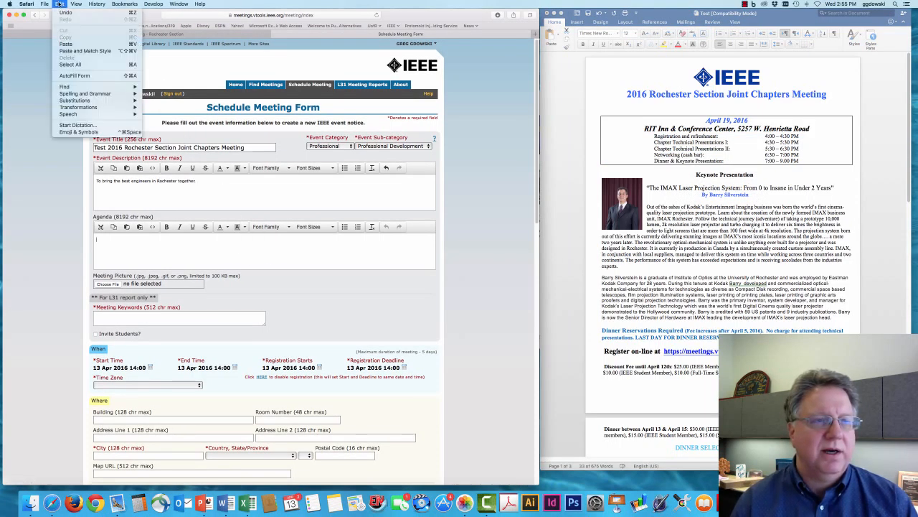
pyautogui.click(92, 51)
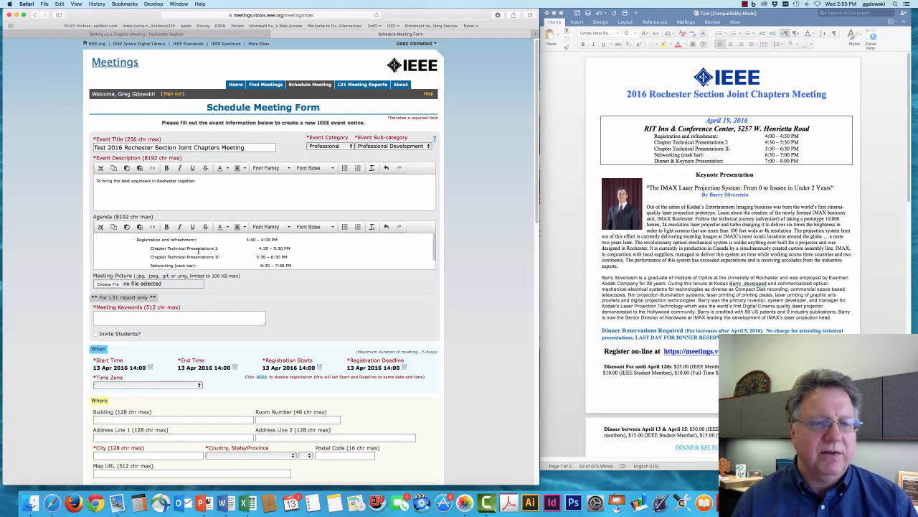
# Step: Remove the leading indents from all five agenda lines, Registration through Dinner & Keynote Presentation
pyautogui.click(137, 241)
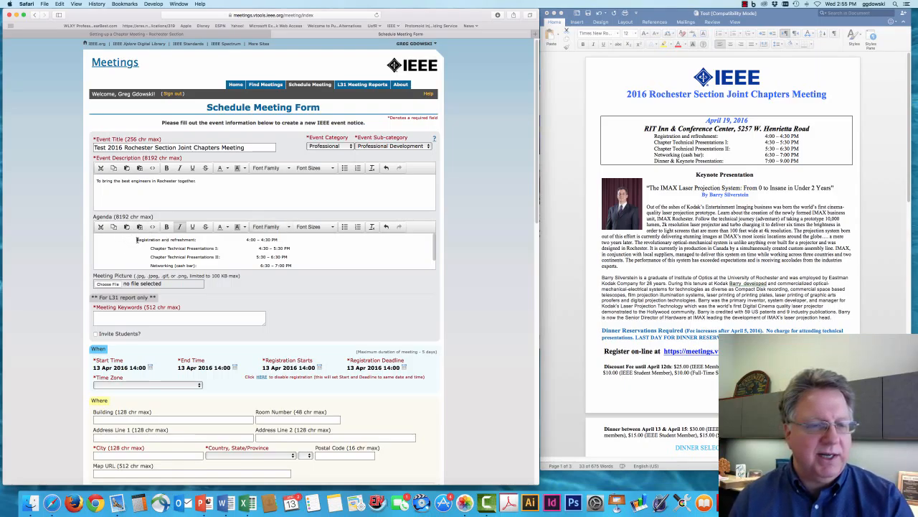
pyautogui.moveTo(137, 240); pyautogui.dragTo(96, 241)
pyautogui.press('BackSpace')
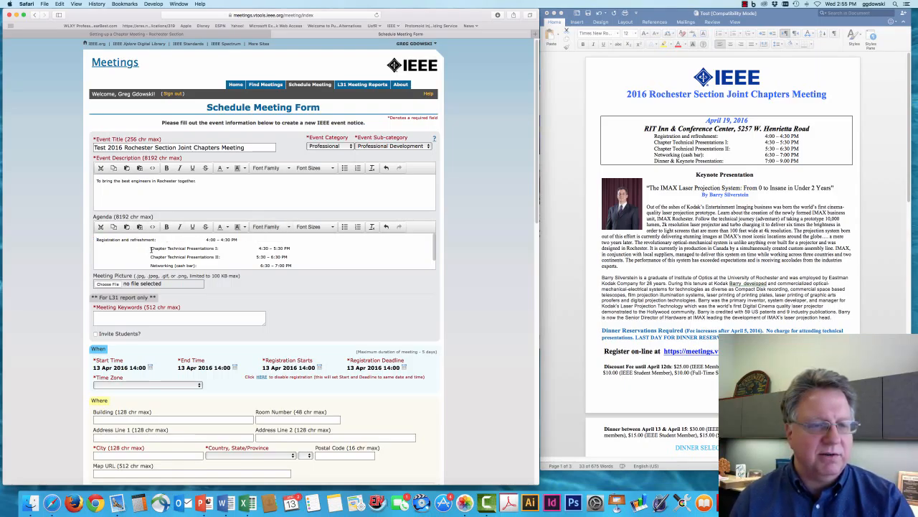
pyautogui.moveTo(151, 248); pyautogui.dragTo(90, 249)
pyautogui.press('BackSpace')
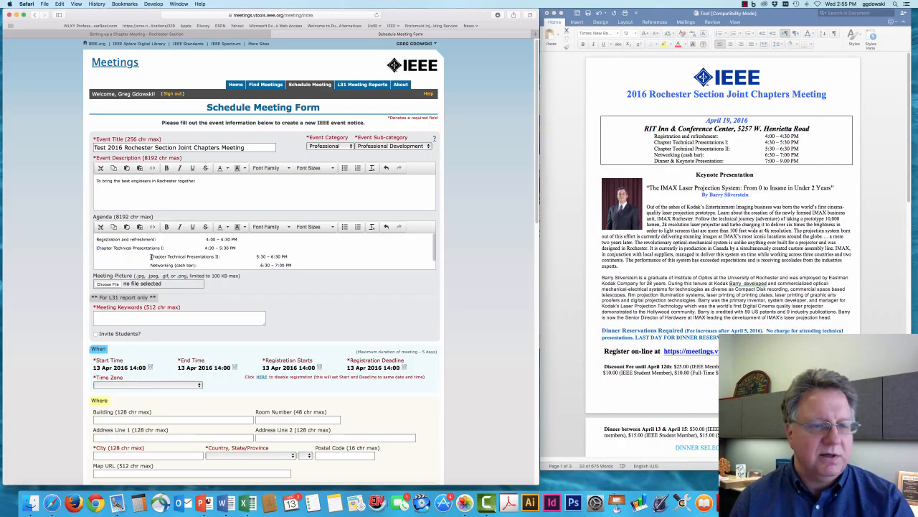
pyautogui.moveTo(150, 256); pyautogui.dragTo(91, 256)
pyautogui.press('BackSpace')
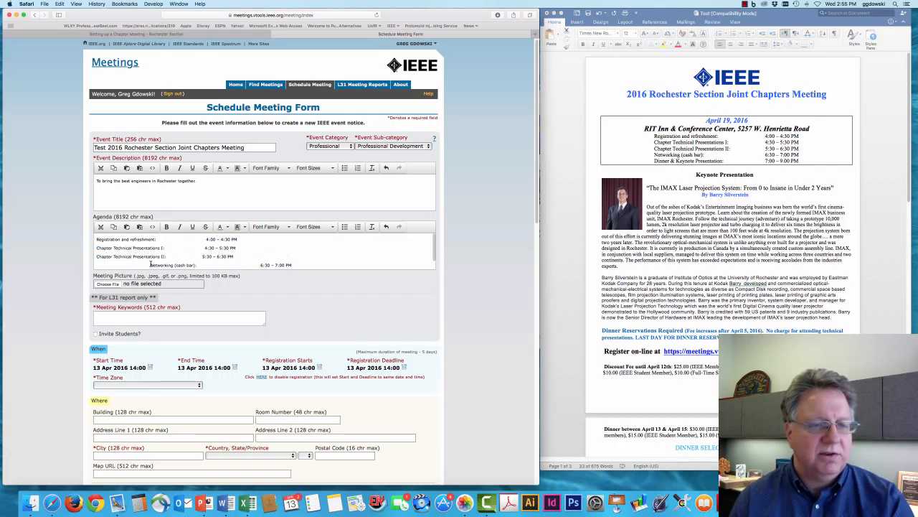
pyautogui.moveTo(151, 264); pyautogui.dragTo(89, 264)
pyautogui.press('BackSpace')
pyautogui.scroll(-1, 152, 259)
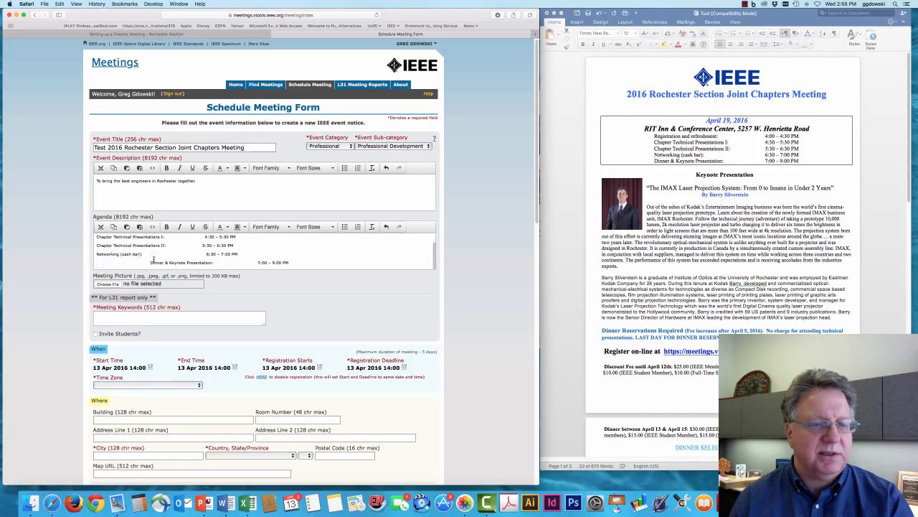
pyautogui.moveTo(151, 263); pyautogui.dragTo(89, 262)
pyautogui.press('BackSpace')
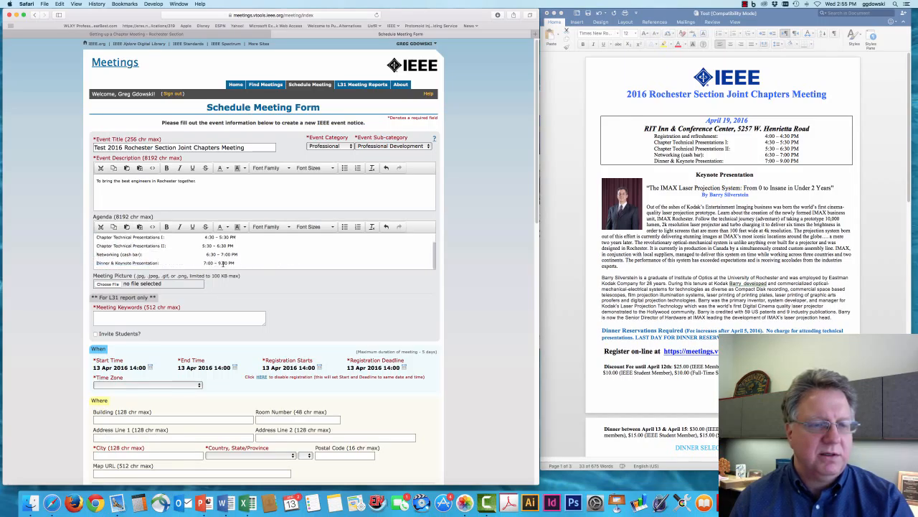
# Step: Format all agenda lines, including the first, as a bulleted list
pyautogui.moveTo(227, 264); pyautogui.dragTo(90, 235)
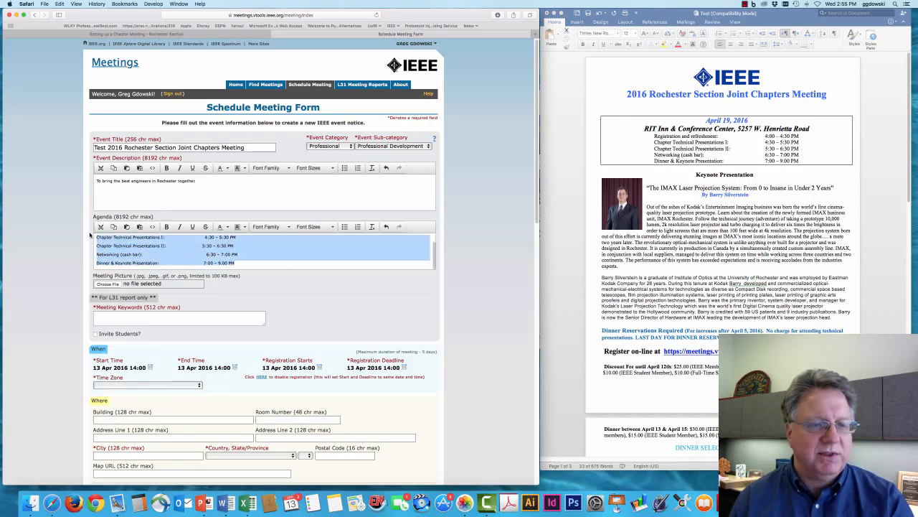
pyautogui.click(344, 227)
pyautogui.moveTo(95, 241); pyautogui.dragTo(90, 245)
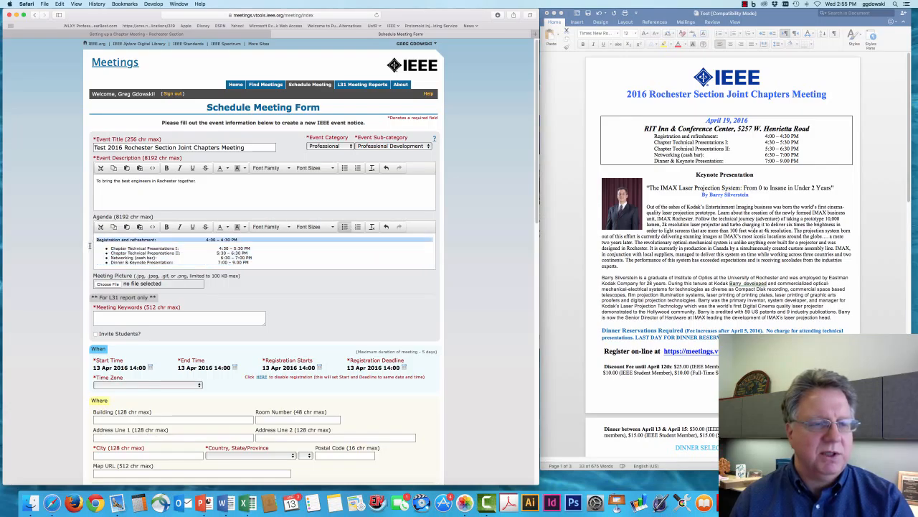
pyautogui.click(344, 227)
pyautogui.click(220, 240)
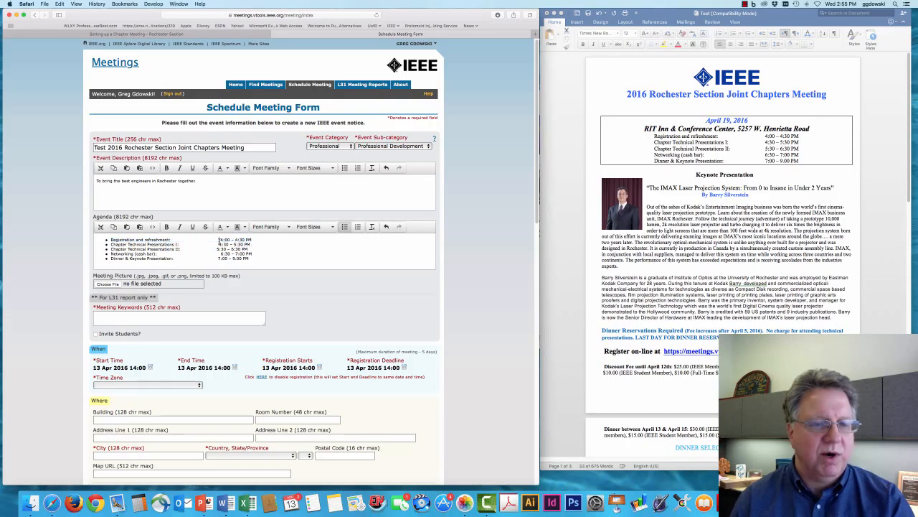
# Step: Close up the gaps before the times 4:00, 5:30 and 6:30 PM in the agenda
pyautogui.moveTo(222, 240)
pyautogui.mouseDown()
pyautogui.moveTo(188, 239)
pyautogui.moveTo(220, 245)
pyautogui.mouseUp()
pyautogui.press('BackSpace')
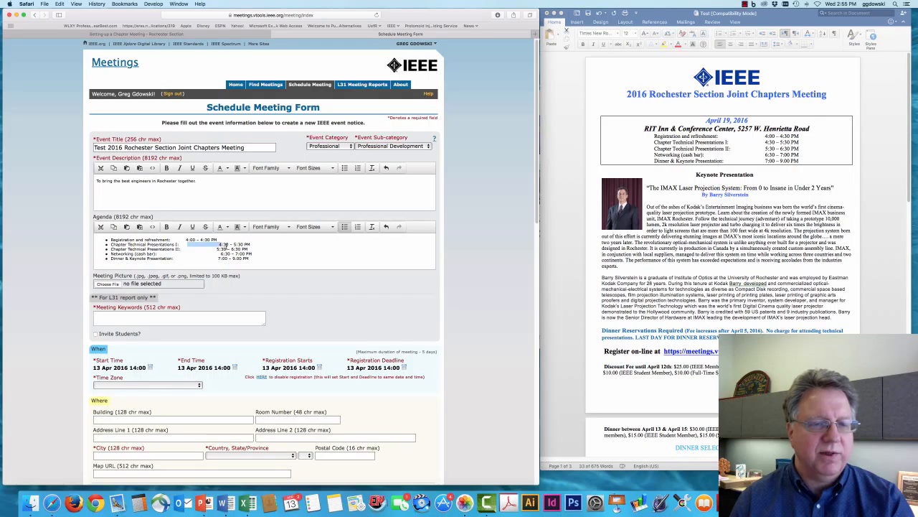
pyautogui.press('BackSpace')
pyautogui.write('4')
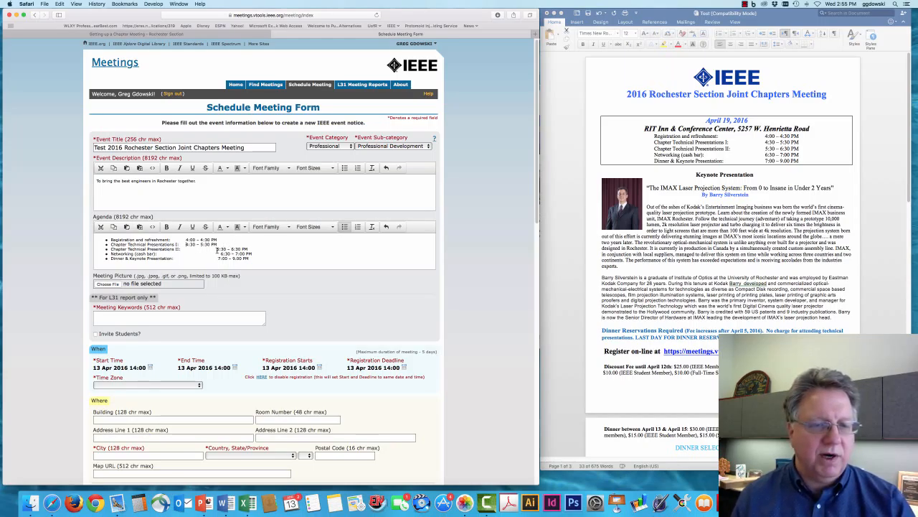
pyautogui.moveTo(217, 249); pyautogui.dragTo(202, 250)
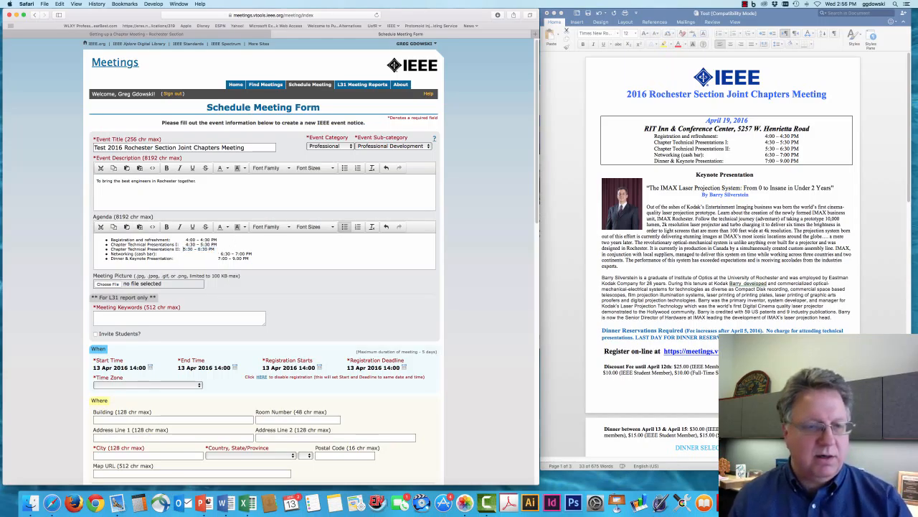
pyautogui.press('BackSpace')
pyautogui.moveTo(220, 254); pyautogui.dragTo(185, 260)
pyautogui.press('BackSpace')
pyautogui.press('BackSpace')
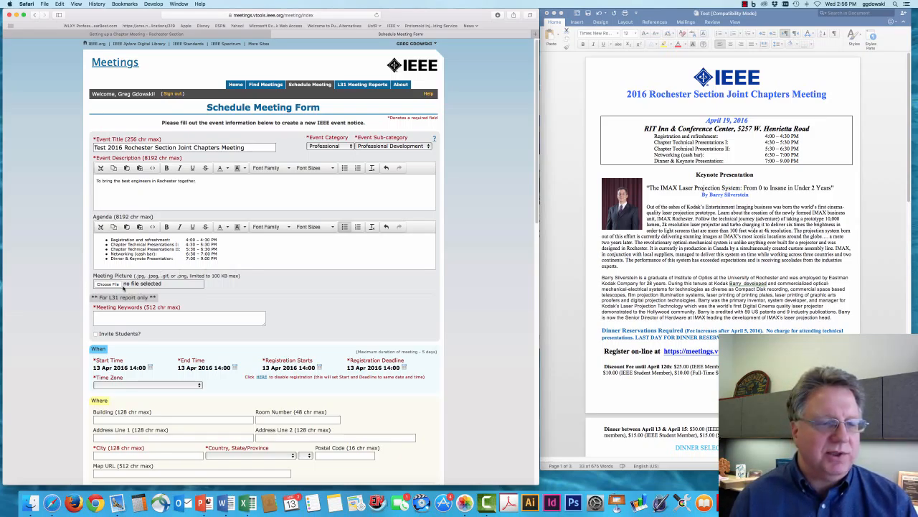
# Step: Choose Header.jpg as the Meeting Picture file
pyautogui.click(111, 286)
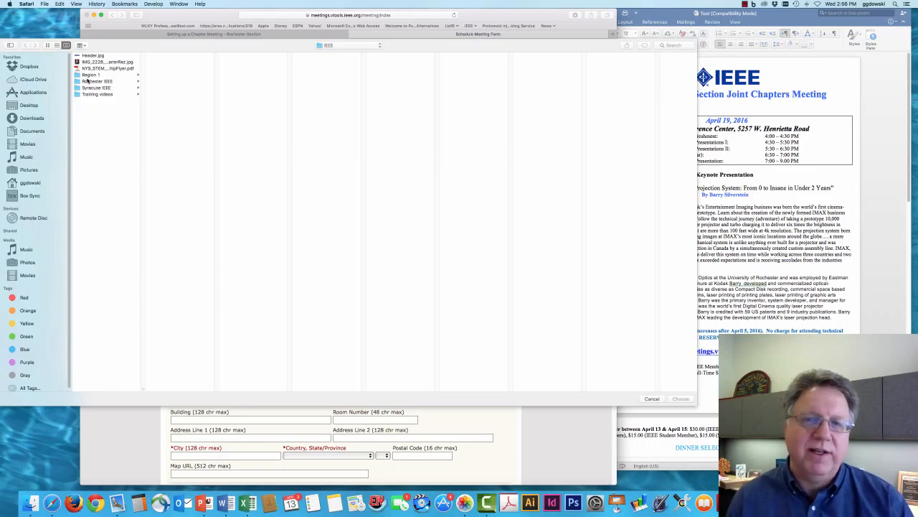
pyautogui.click(93, 56)
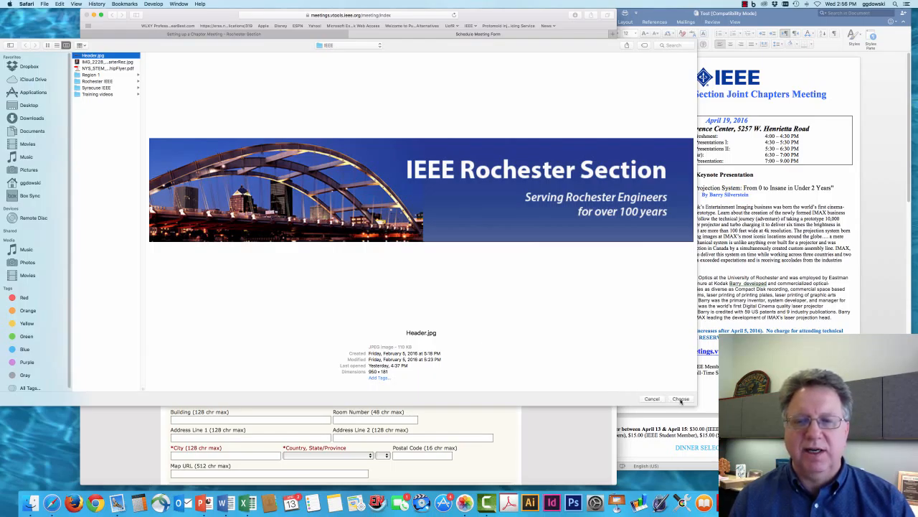
pyautogui.click(681, 399)
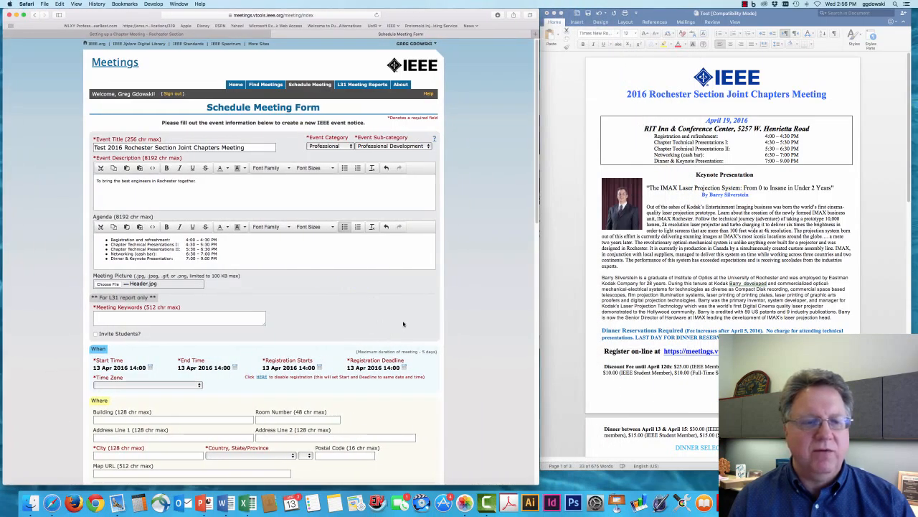
pyautogui.scroll(-3, 282, 322)
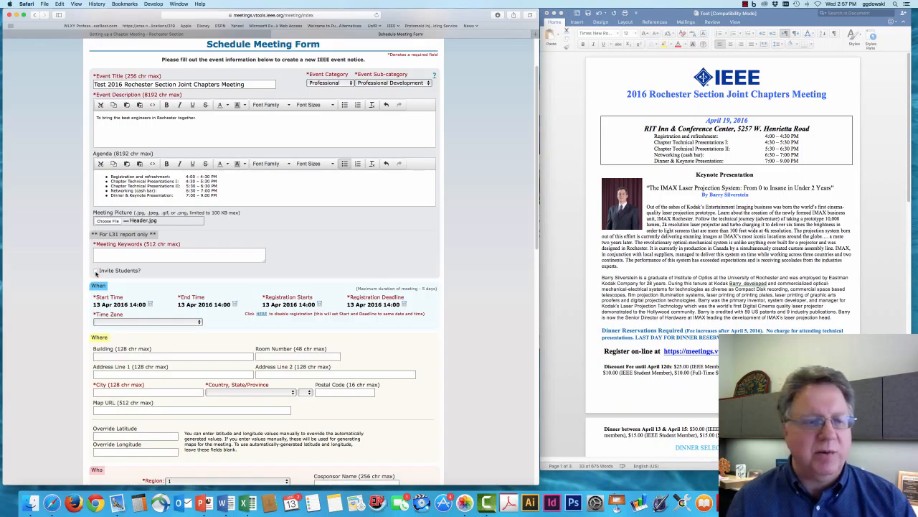
# Step: Tick Invite Students? and move down to the When section
pyautogui.click(96, 272)
pyautogui.scroll(-5, 223, 271)
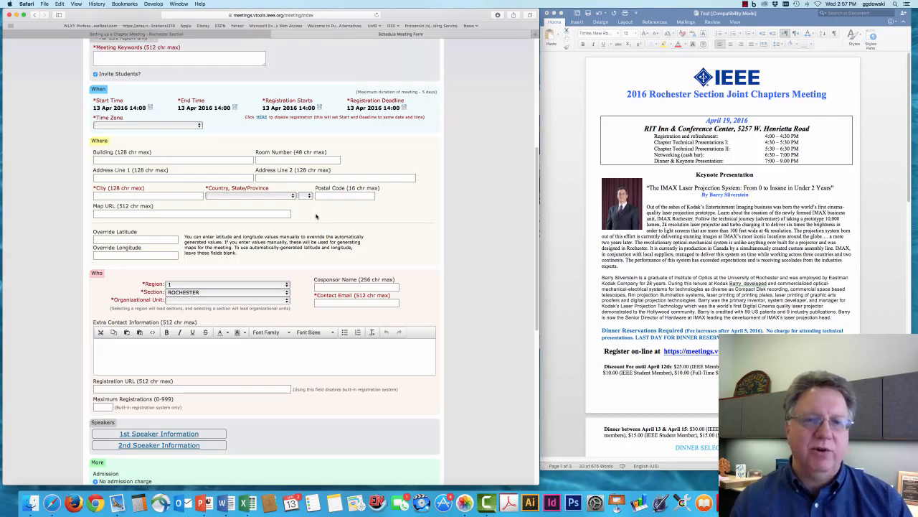
pyautogui.scroll(-1, 151, 110)
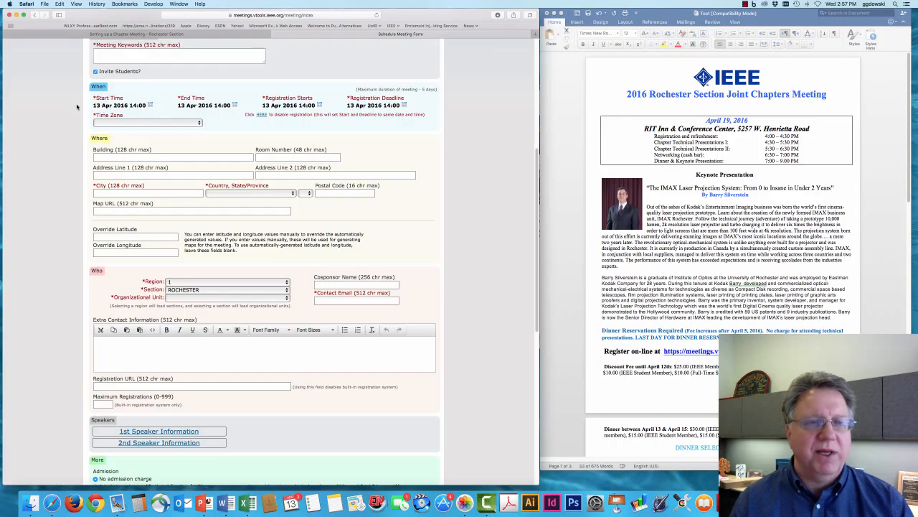
# Step: Set the Start Time to 19 Apr 2016 at 16:00
pyautogui.click(150, 106)
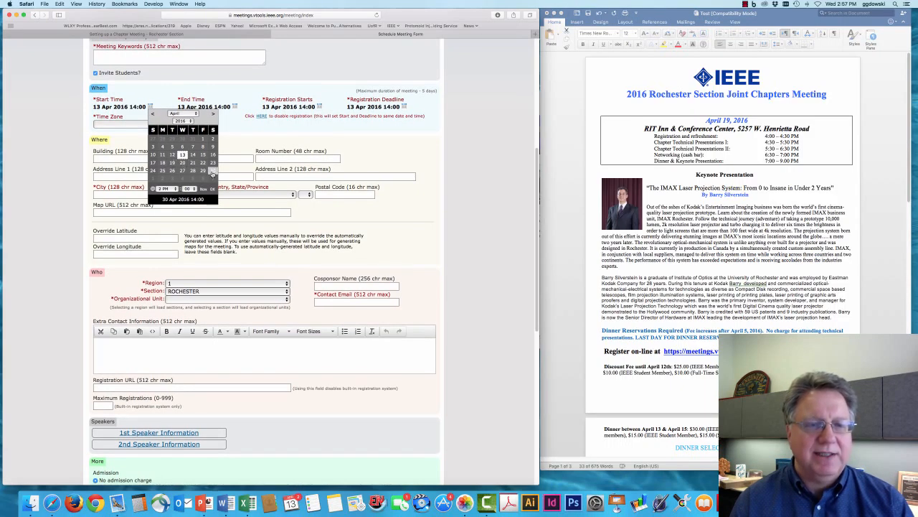
pyautogui.click(172, 162)
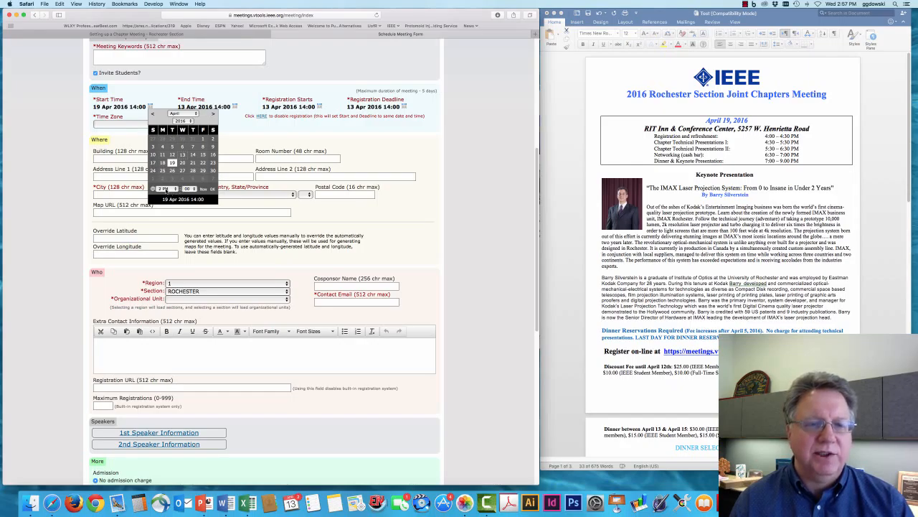
pyautogui.click(167, 190)
pyautogui.click(165, 205)
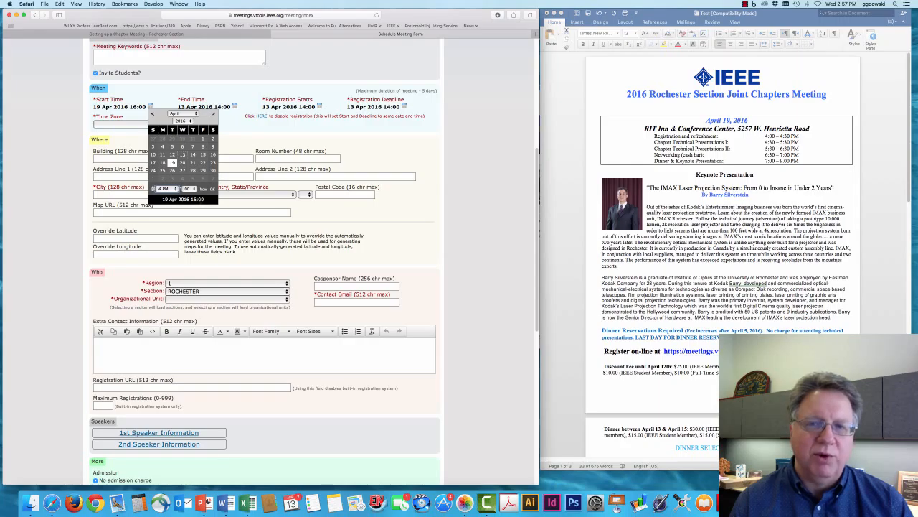
pyautogui.click(212, 190)
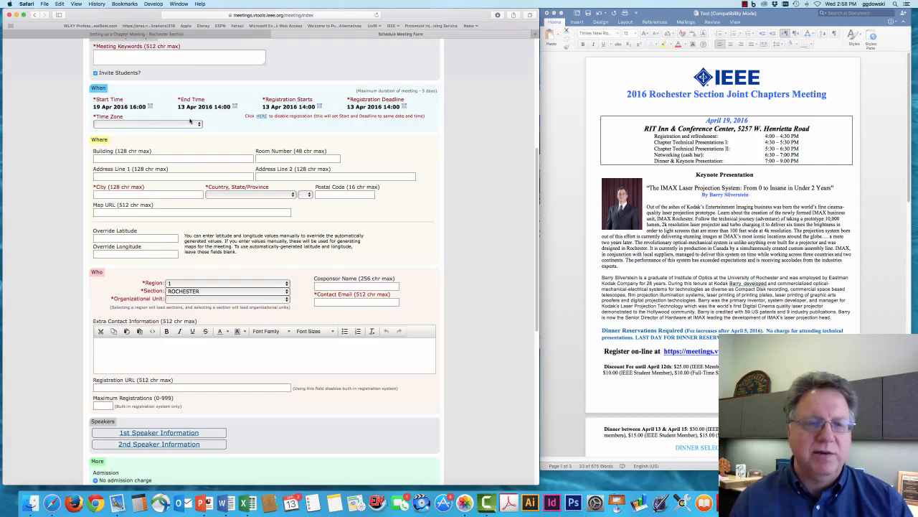
# Step: Set the End Time to 19 Apr 2016 at 21:00
pyautogui.click(233, 107)
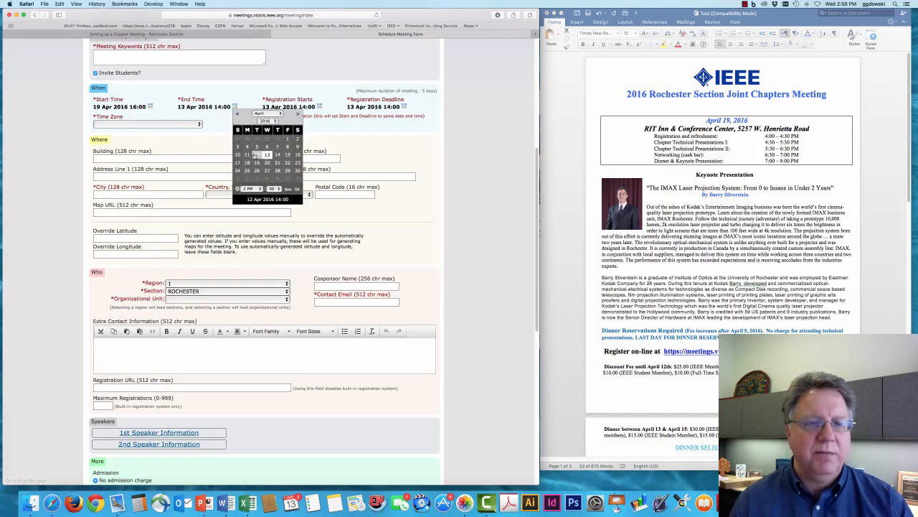
pyautogui.click(257, 162)
pyautogui.click(248, 188)
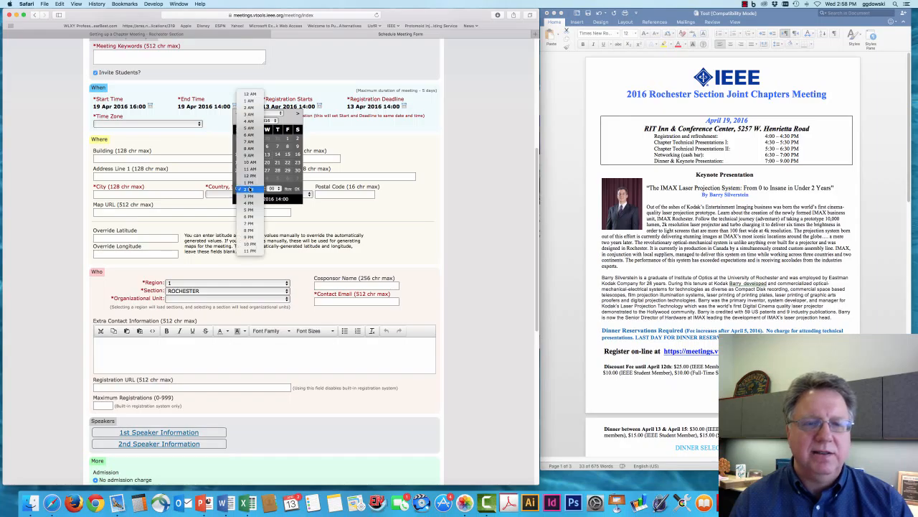
pyautogui.click(248, 236)
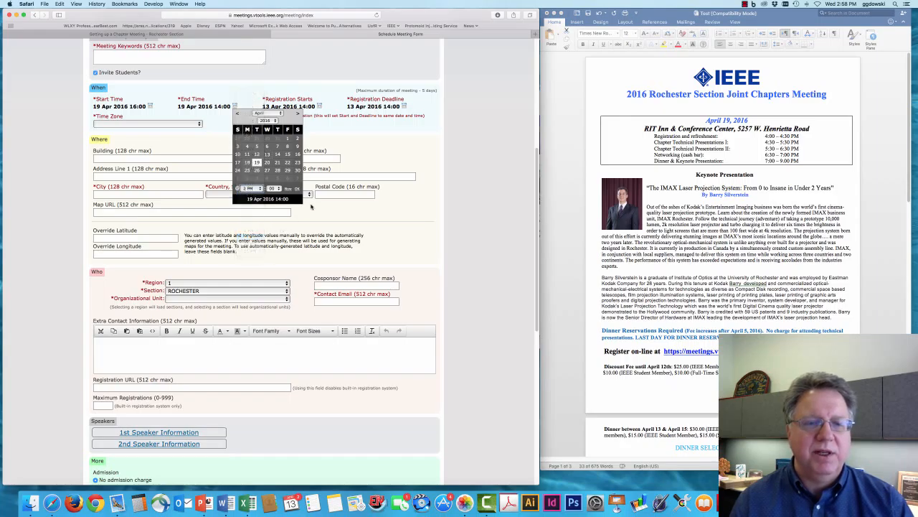
pyautogui.click(298, 188)
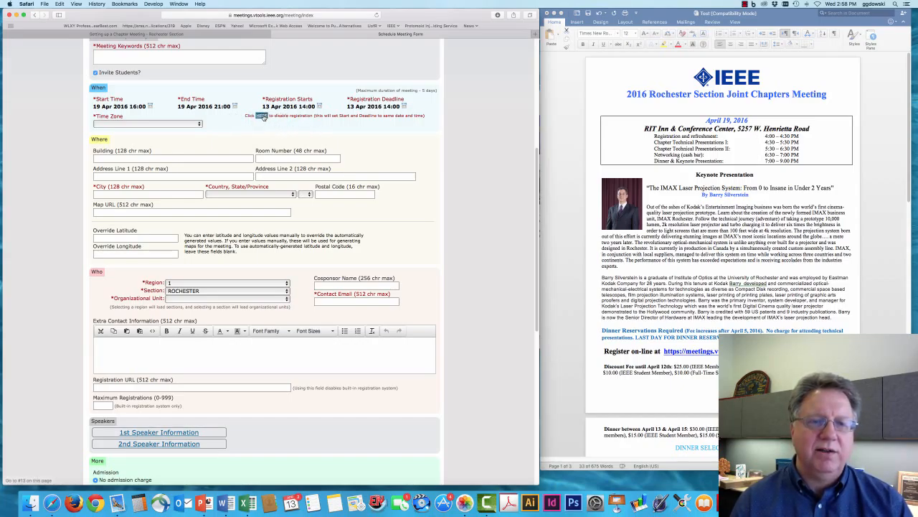
pyautogui.click(261, 116)
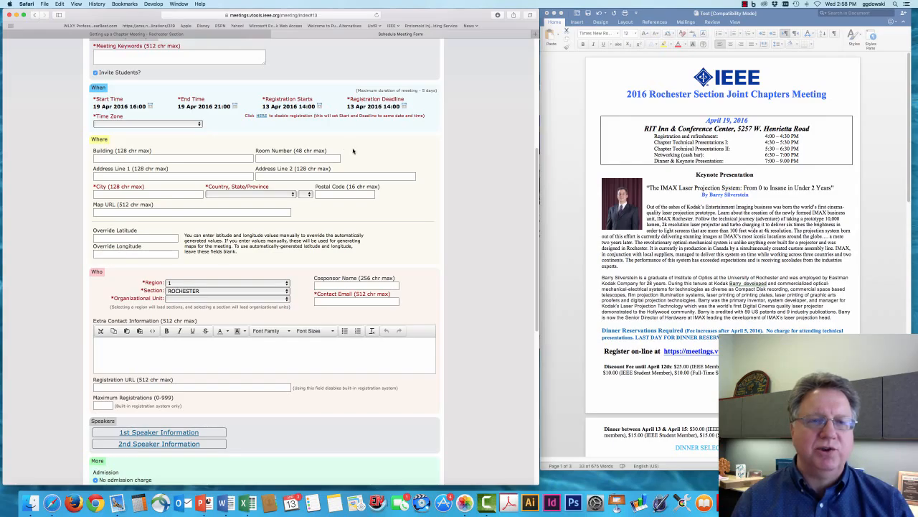
# Step: Choose US - Eastern from the meeting's Time Zone list
pyautogui.click(144, 124)
pyautogui.scroll(-5, 136, 246)
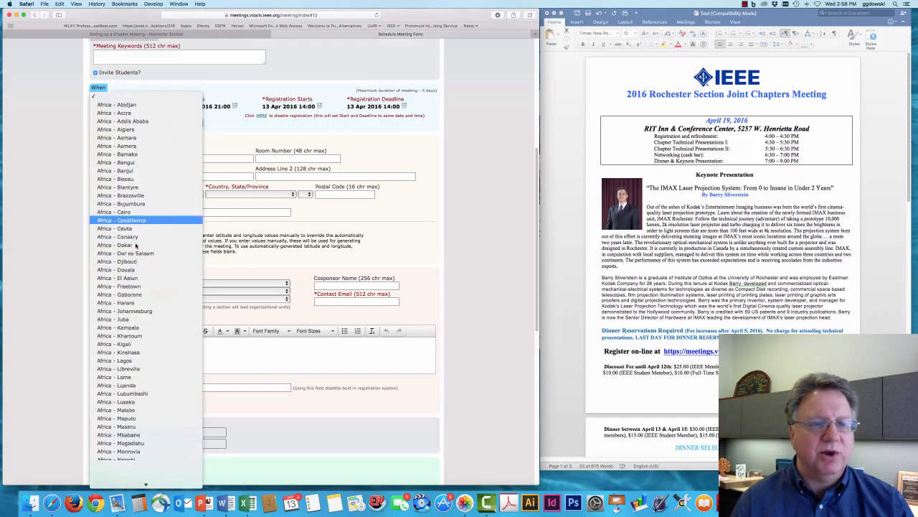
pyautogui.scroll(-20, 136, 246)
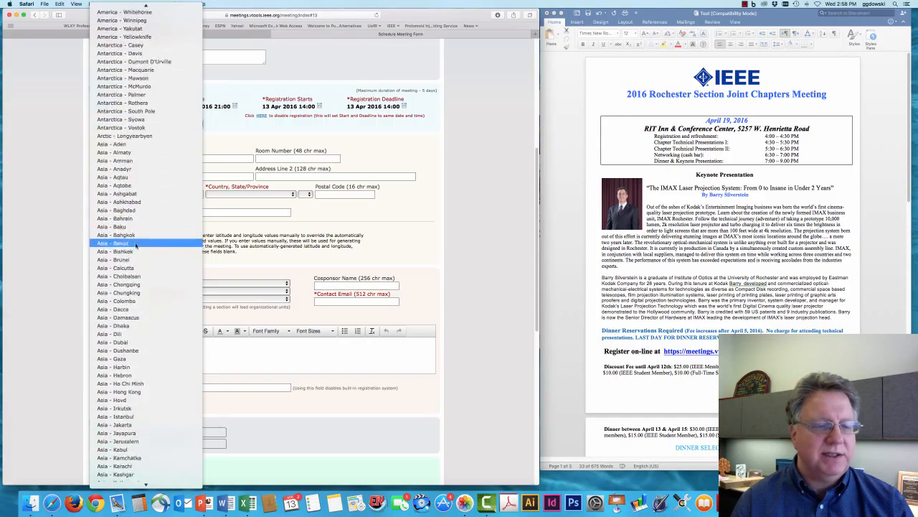
pyautogui.scroll(-20, 135, 246)
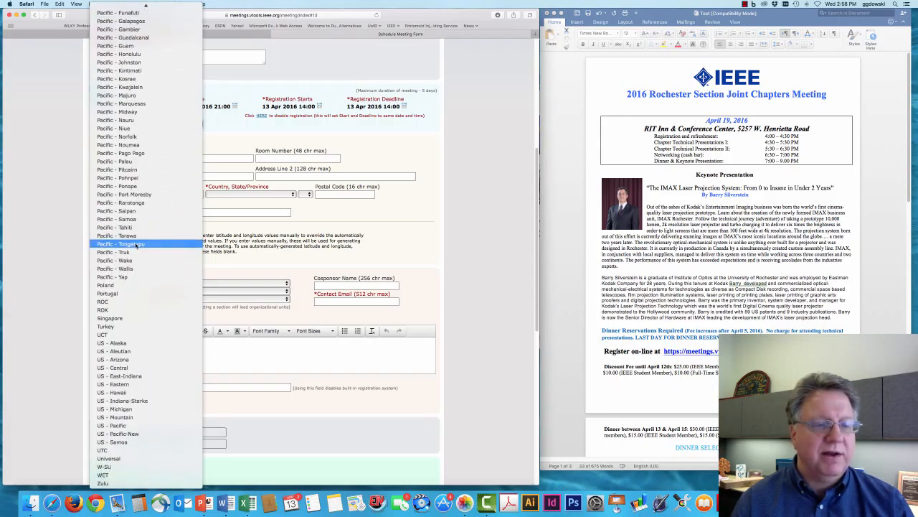
pyautogui.click(149, 385)
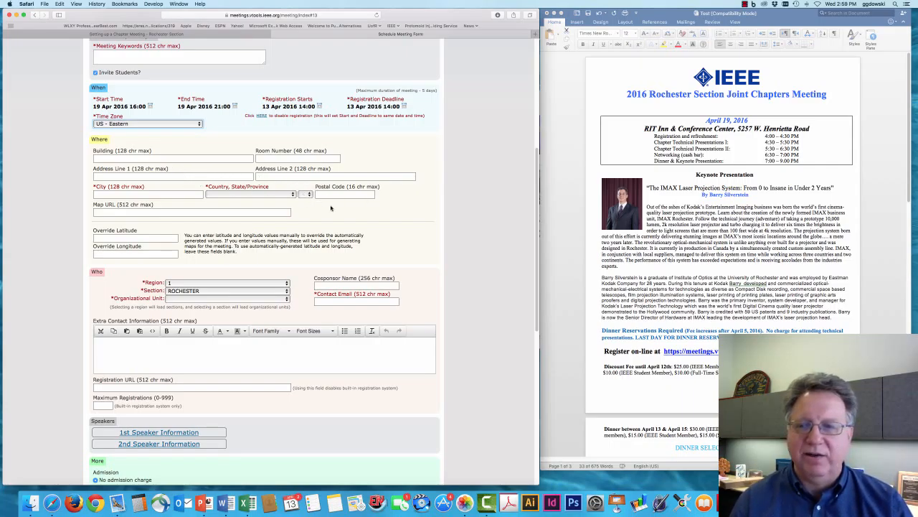
pyautogui.click(609, 249)
# Step: Copy 'RIT Inn & Conference Center' from the Word flyer into the Building field
pyautogui.click(643, 130)
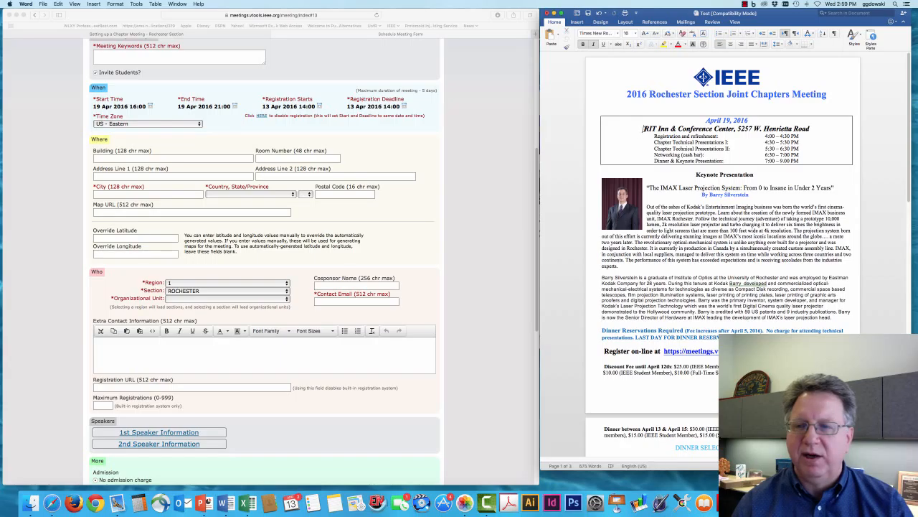
pyautogui.moveTo(643, 129); pyautogui.dragTo(735, 129)
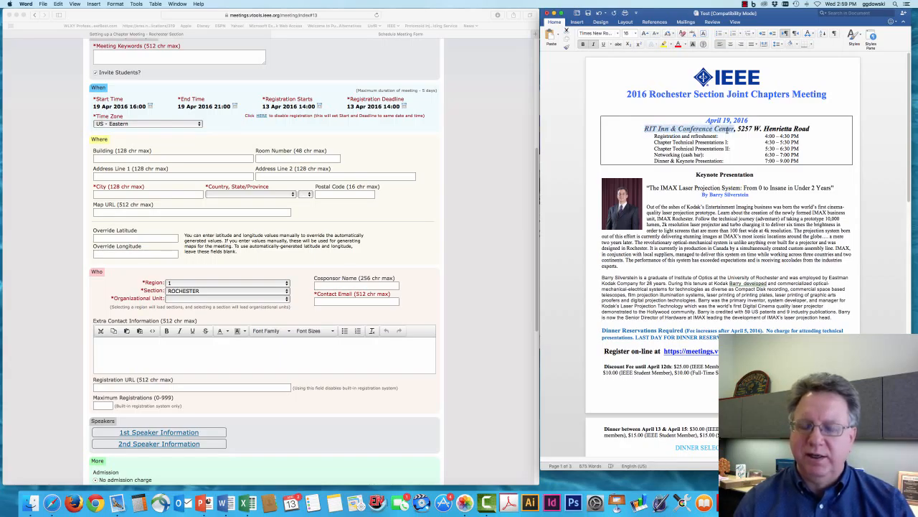
pyautogui.rightClick(683, 135)
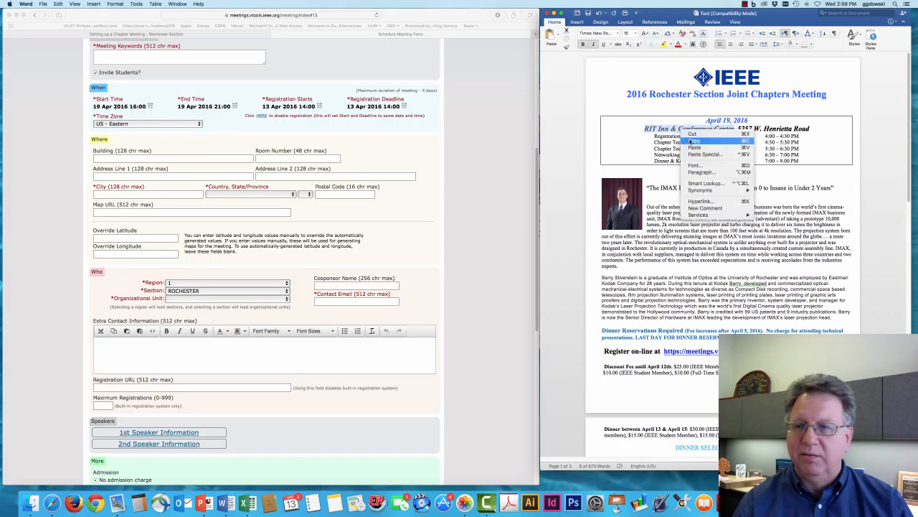
pyautogui.click(694, 141)
pyautogui.click(163, 157)
pyautogui.rightClick(159, 157)
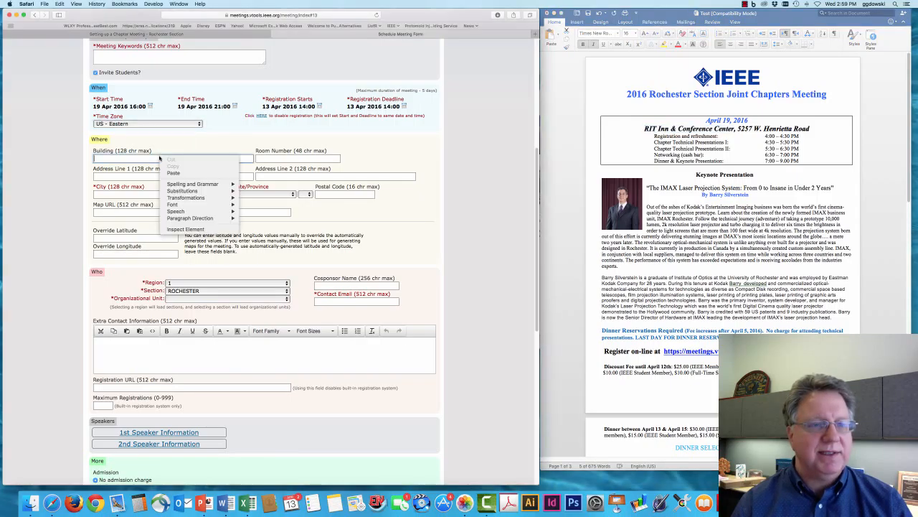
pyautogui.click(173, 173)
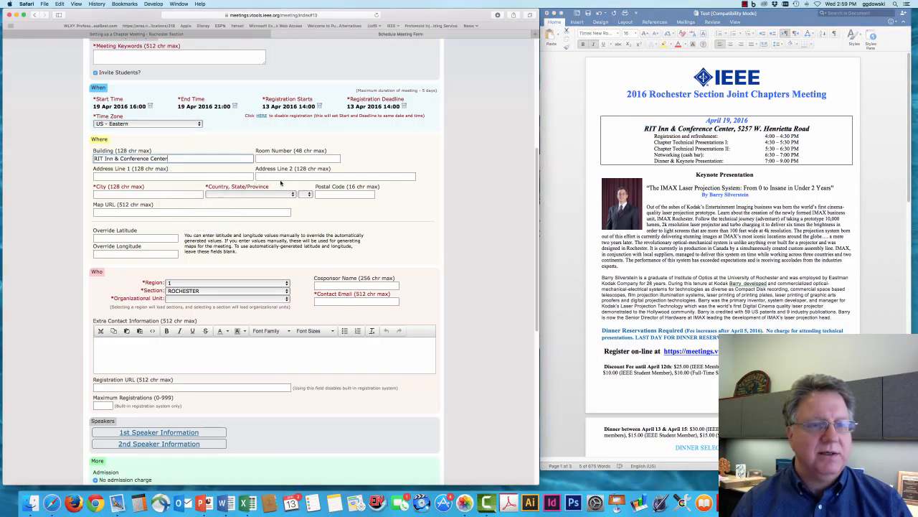
# Step: Copy the flyer's street address '5257 W. Henrietta Road' into Address Line 1
pyautogui.click(127, 176)
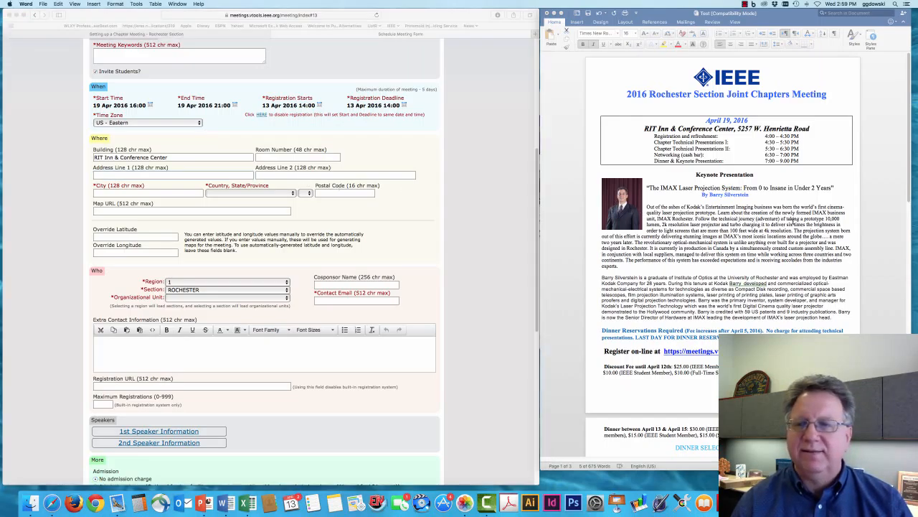
pyautogui.moveTo(645, 128); pyautogui.dragTo(810, 129)
pyautogui.rightClick(802, 131)
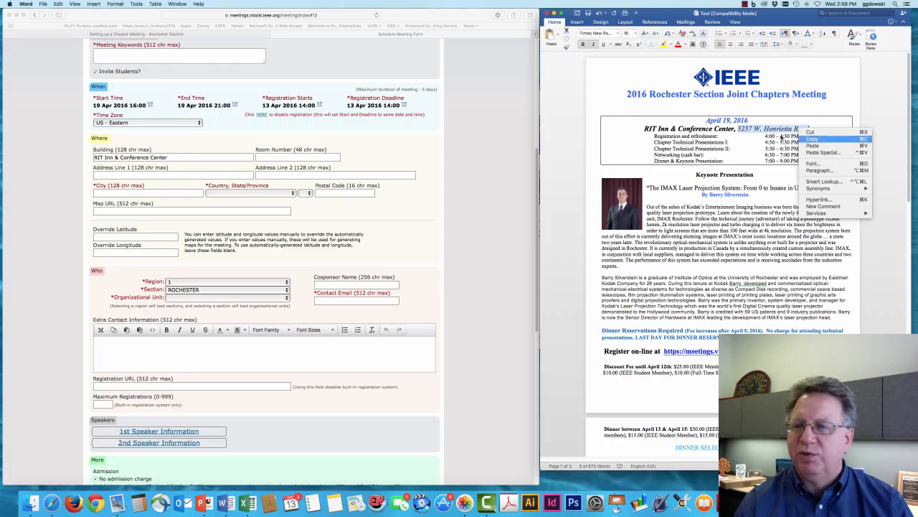
pyautogui.click(812, 138)
pyautogui.click(115, 176)
pyautogui.rightClick(115, 177)
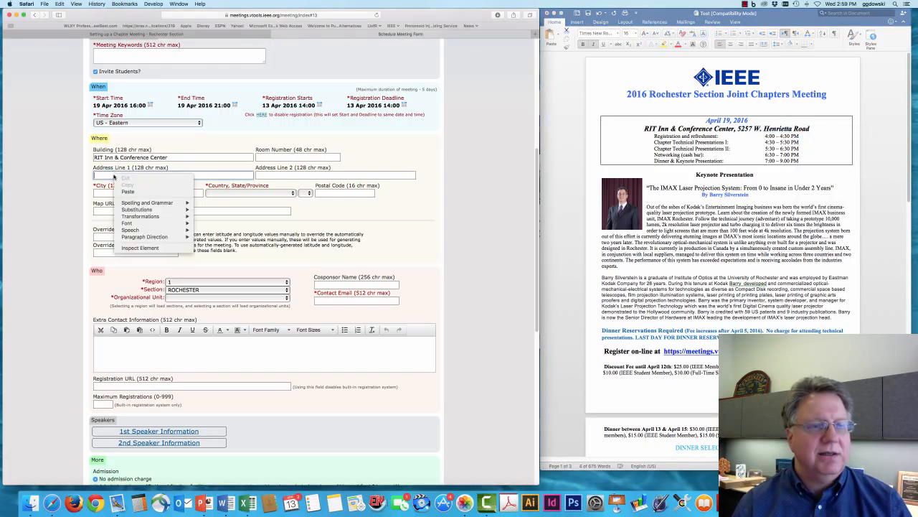
pyautogui.click(128, 193)
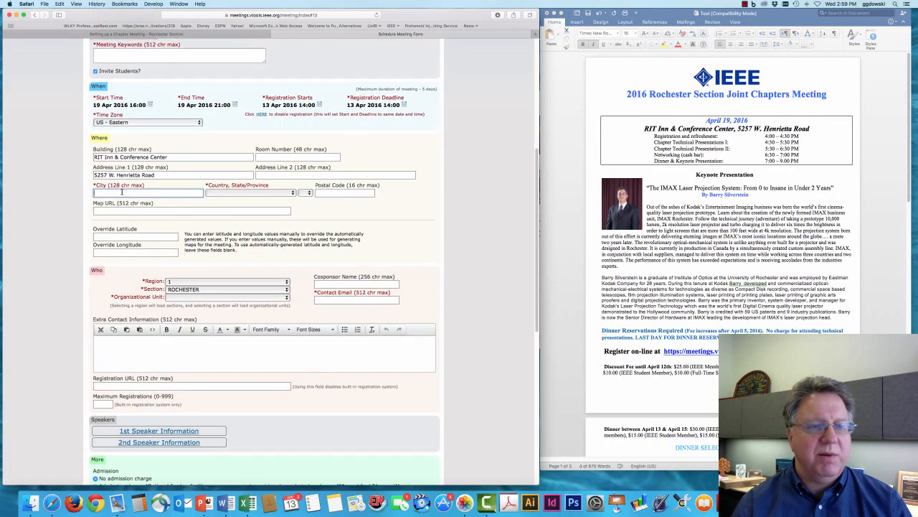
pyautogui.click(123, 194)
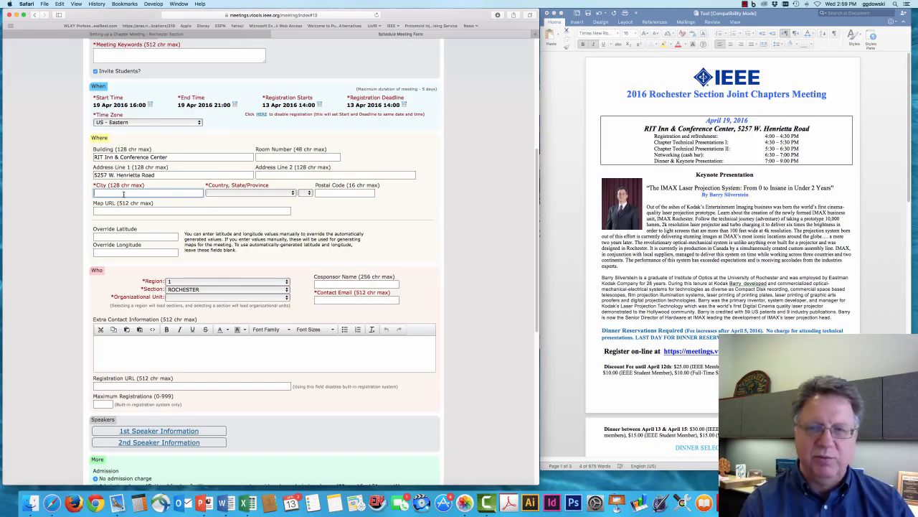
# Step: Enter Rochester as the city and choose United States as the country
pyautogui.write('Rochester')
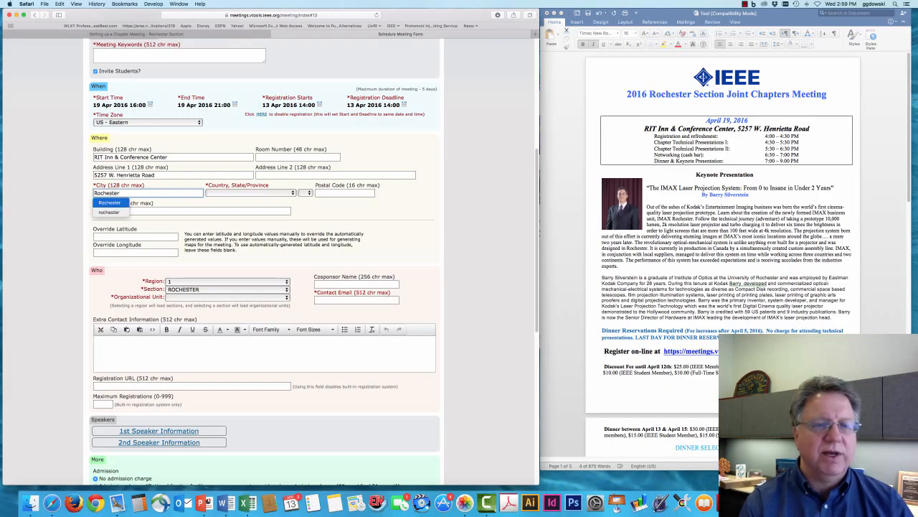
pyautogui.press('Tab')
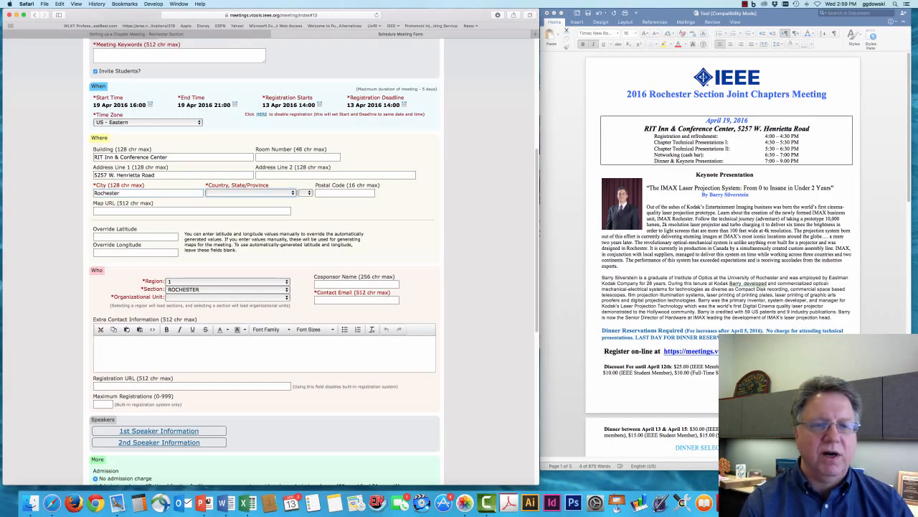
pyautogui.click(228, 193)
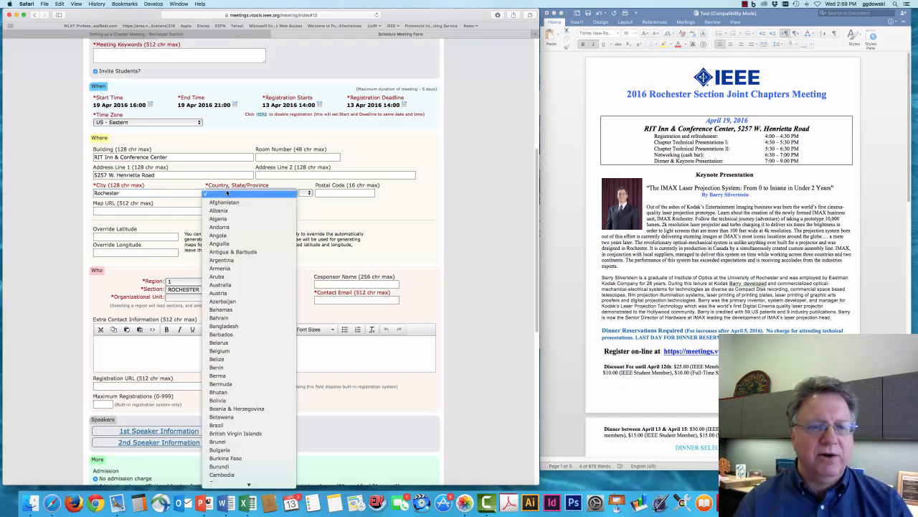
pyautogui.scroll(-5, 244, 301)
pyautogui.scroll(-15, 244, 307)
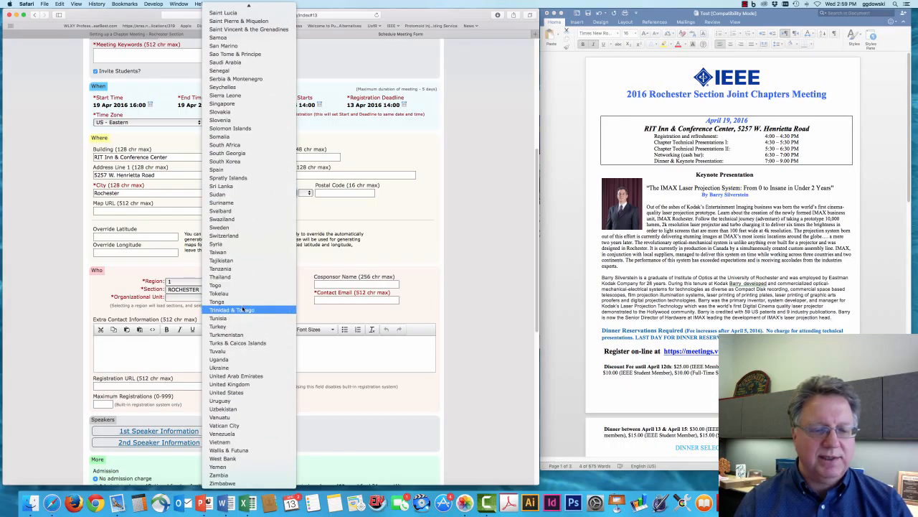
pyautogui.click(255, 393)
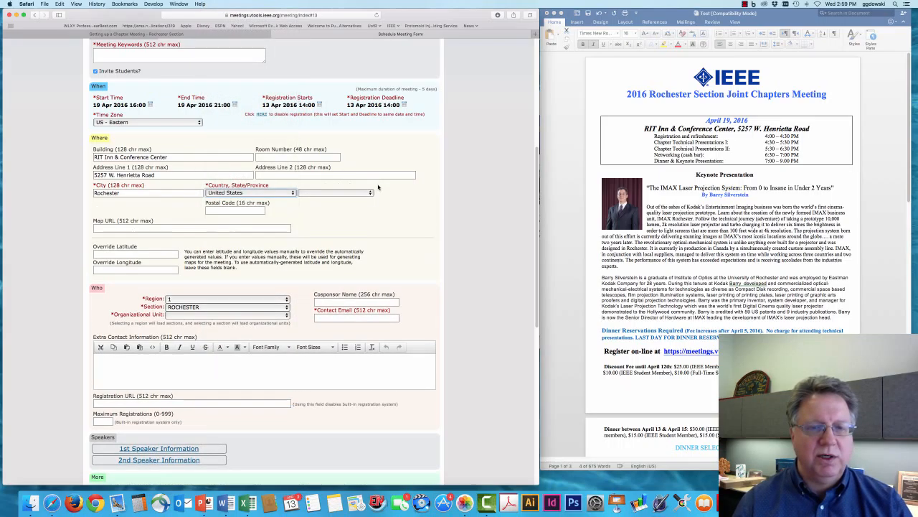
# Step: Choose New York as the state and enter postal code 14618
pyautogui.click(340, 194)
pyautogui.scroll(-5, 335, 300)
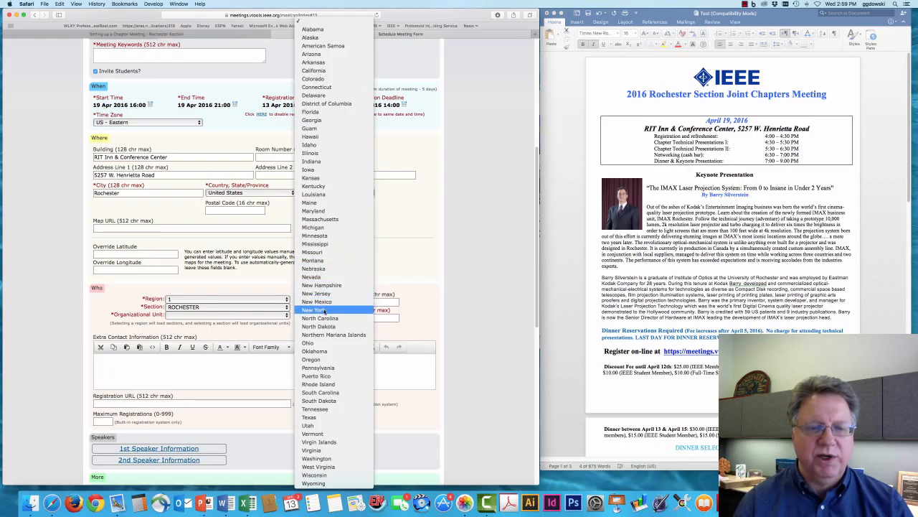
pyautogui.click(324, 311)
pyautogui.click(219, 210)
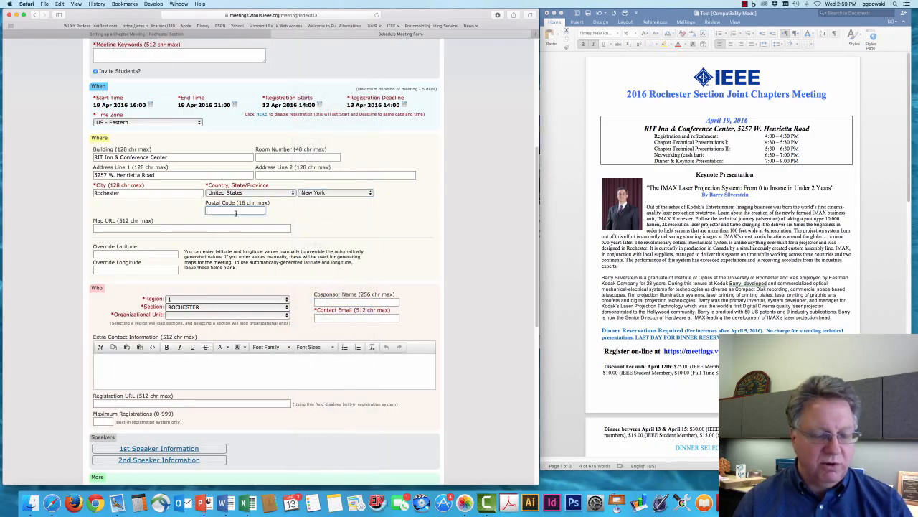
pyautogui.write('14618')
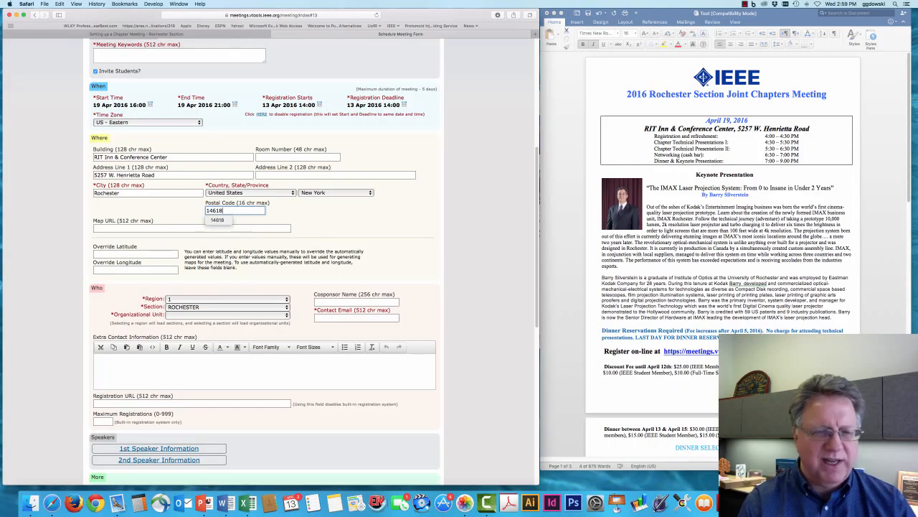
pyautogui.click(165, 227)
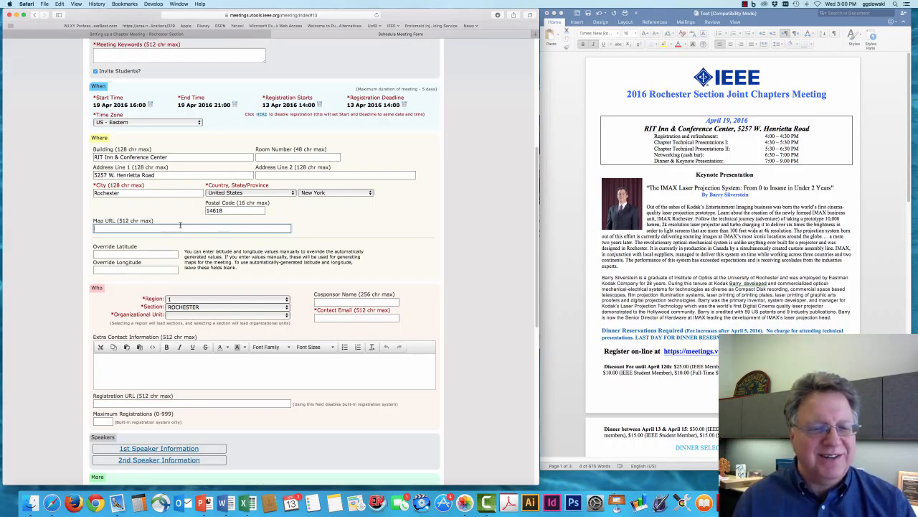
# Step: Keep Region 1 and Section ROCHESTER, and set Organizational Unit to (section)
pyautogui.scroll(-7, 280, 258)
pyautogui.scroll(3, 280, 258)
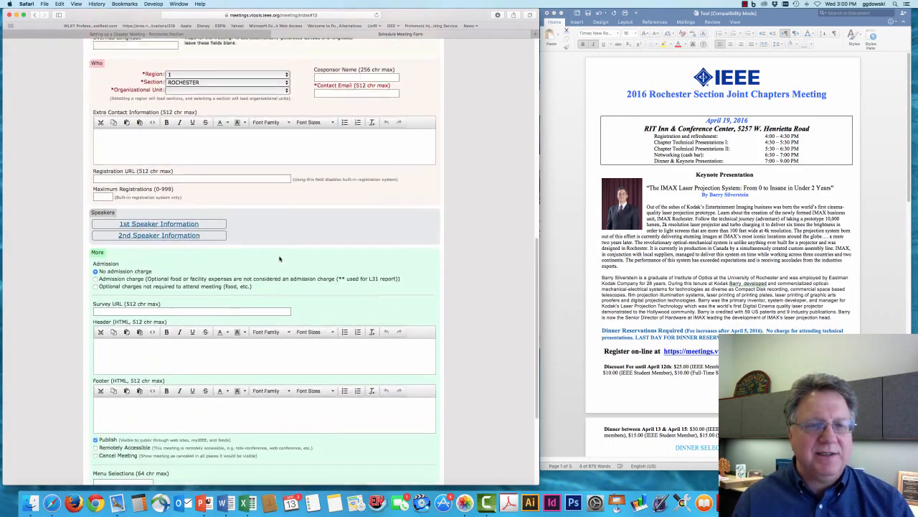
pyautogui.scroll(1, 280, 258)
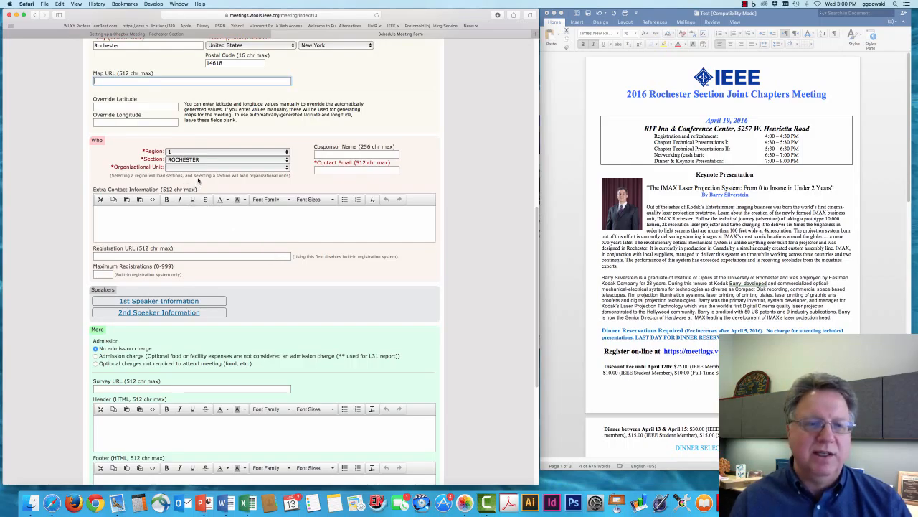
pyautogui.click(184, 152)
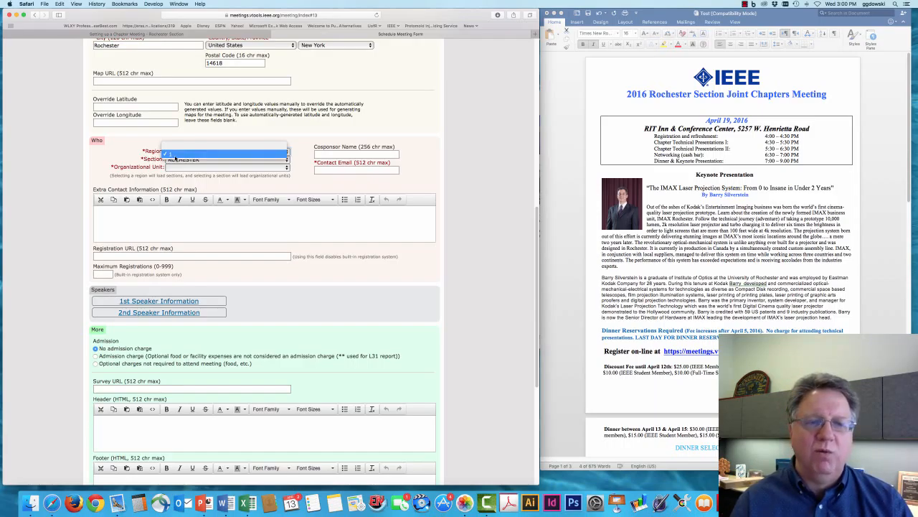
pyautogui.click(172, 154)
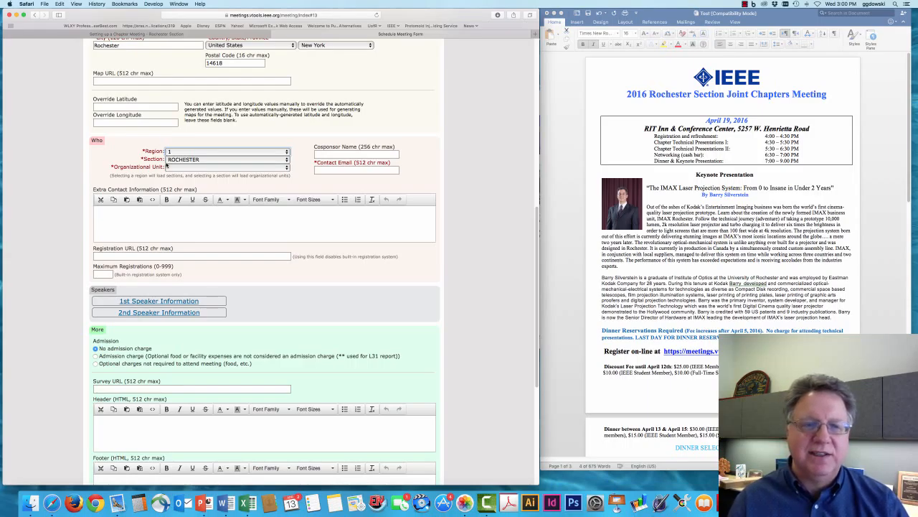
pyautogui.click(175, 161)
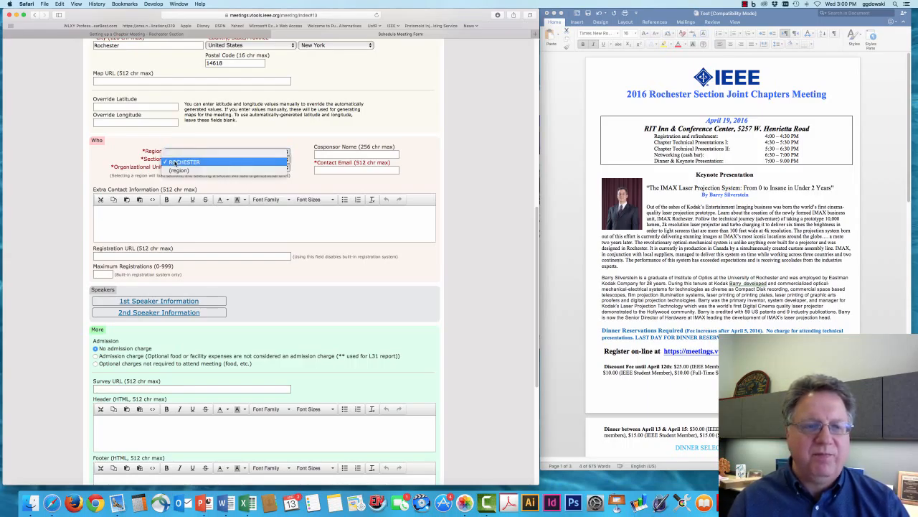
pyautogui.click(175, 162)
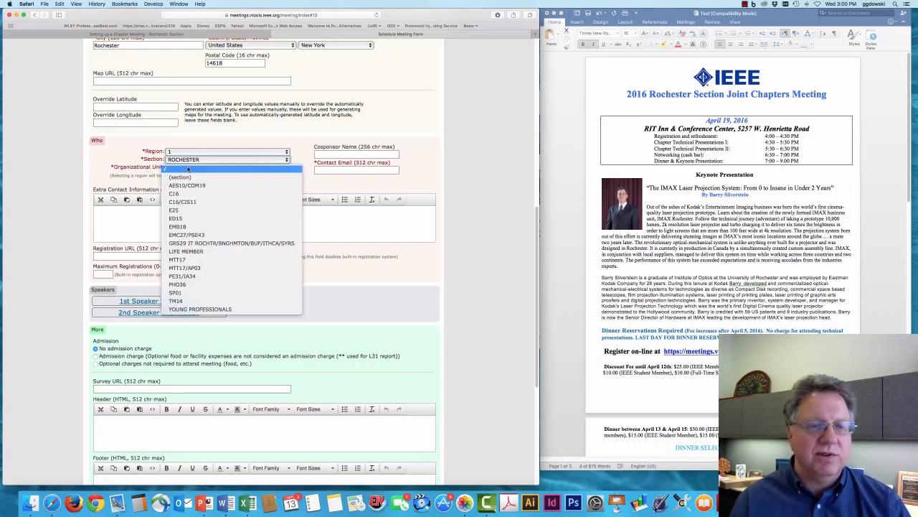
pyautogui.click(188, 169)
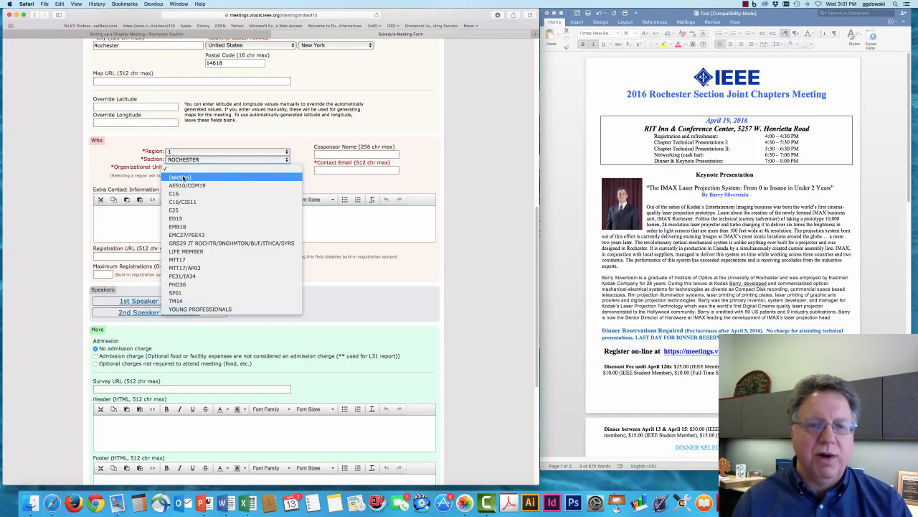
pyautogui.click(183, 177)
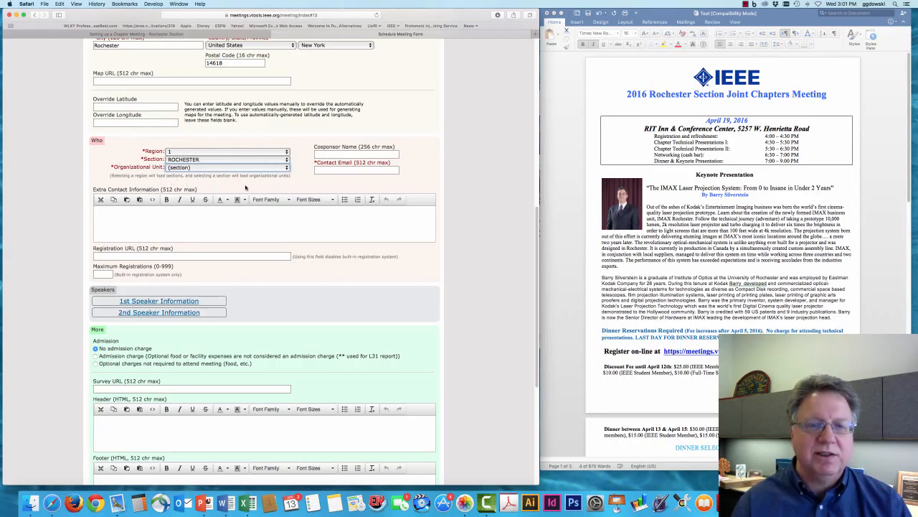
# Step: Fill in the organizer's contact e-mail from autocomplete and submit the meeting form
pyautogui.click(334, 170)
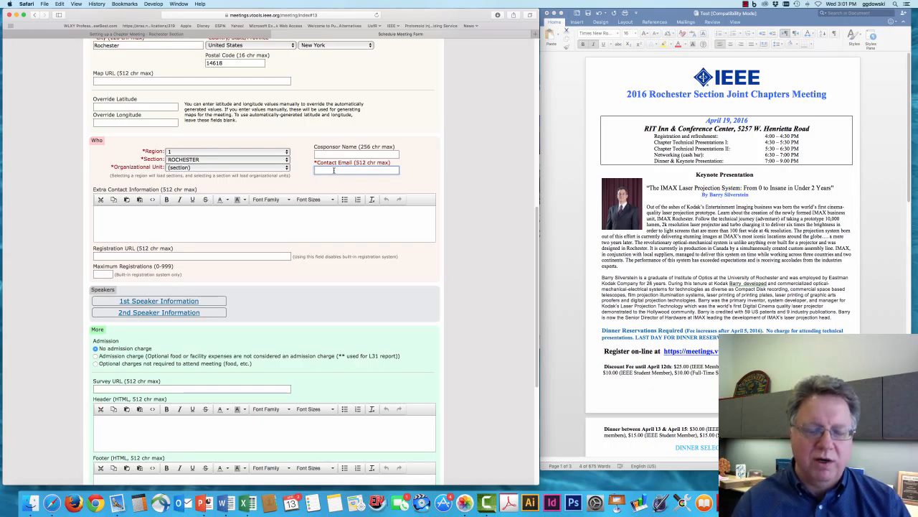
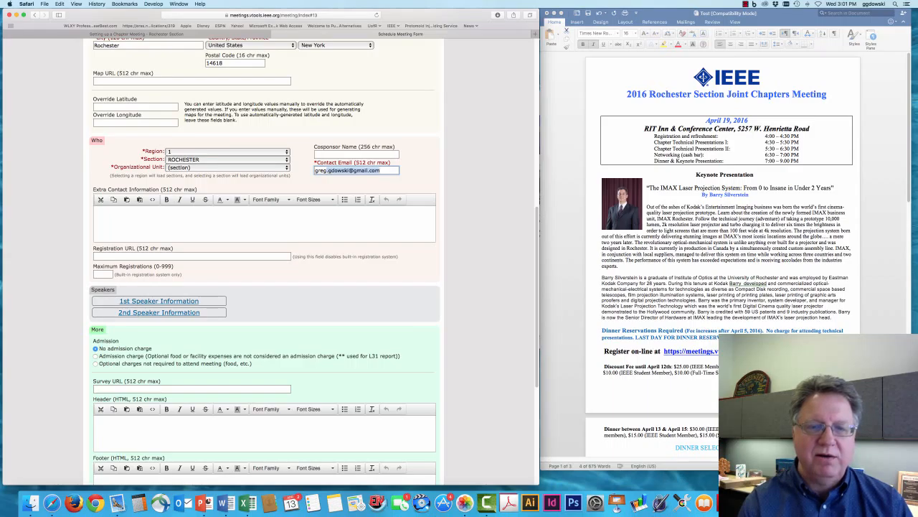
pyautogui.click(389, 170)
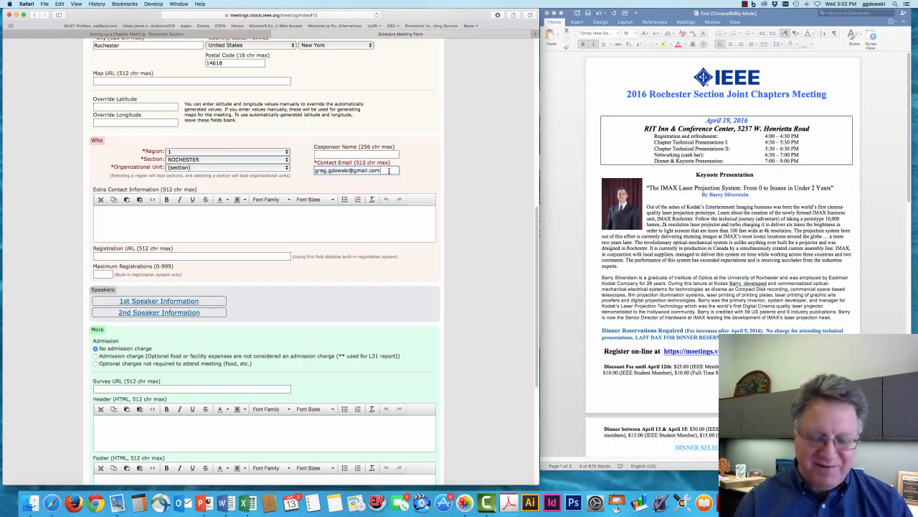
pyautogui.press('Return')
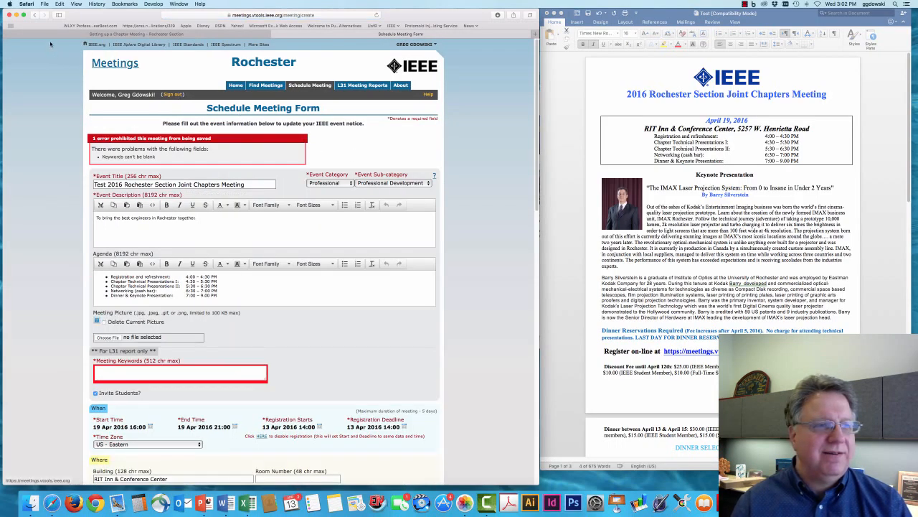
# Step: Return to the meeting form and expand the '1st Speaker Information' section
pyautogui.click(34, 15)
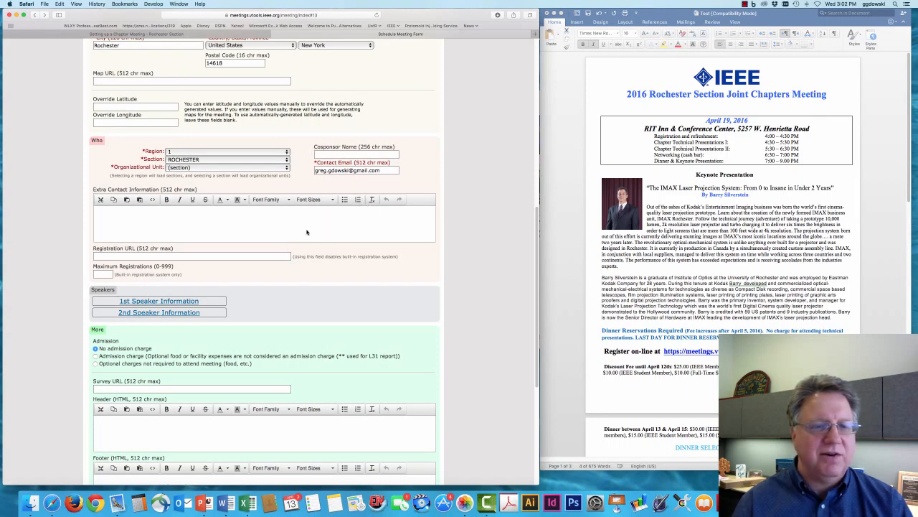
pyautogui.scroll(-1, 303, 232)
pyautogui.scroll(-3, 303, 231)
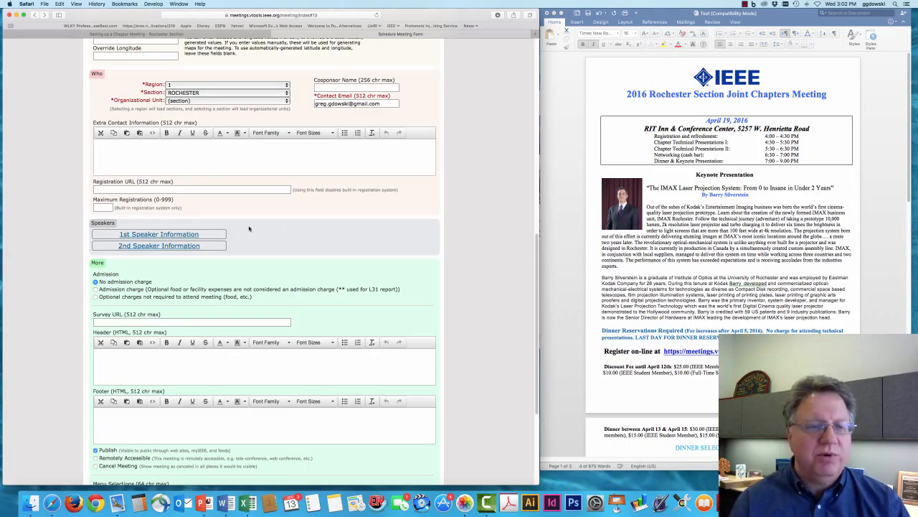
pyautogui.scroll(-3, 241, 216)
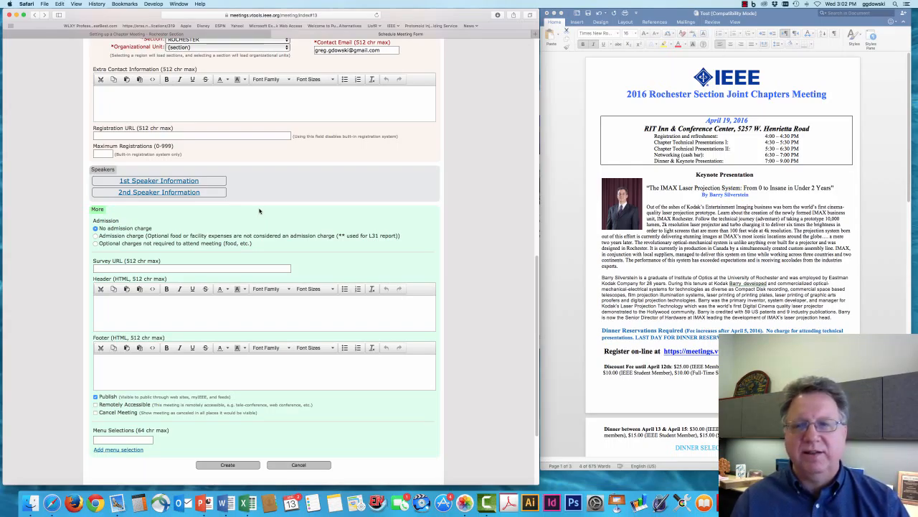
pyautogui.click(162, 186)
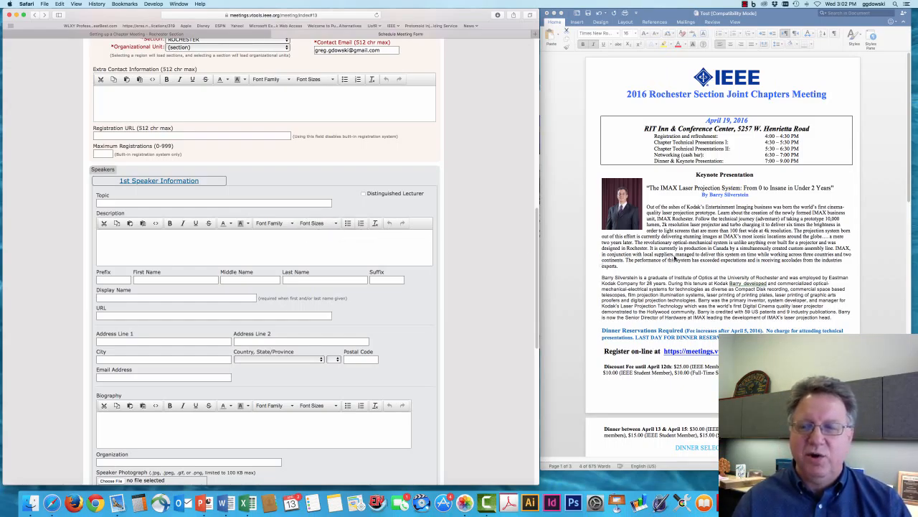
# Step: Copy the IMAX talk title from the Word flyer into the speaker's Topic field
pyautogui.click(674, 256)
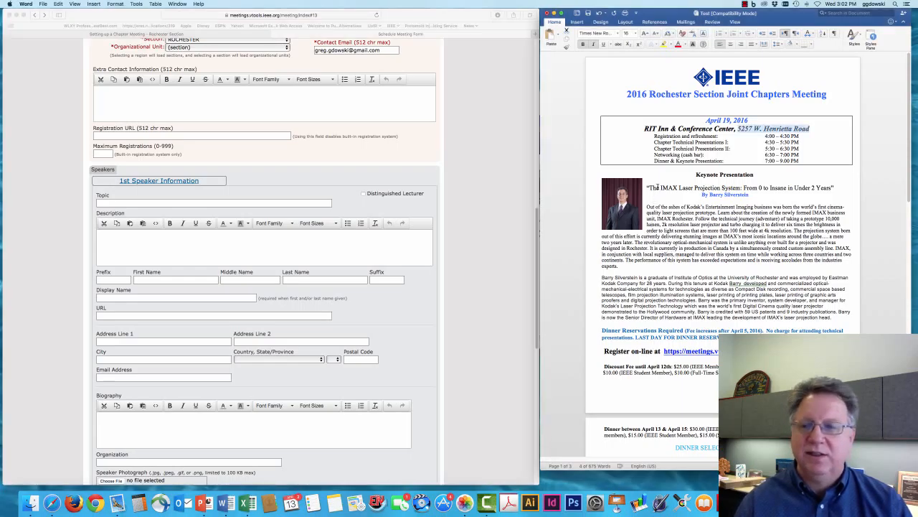
pyautogui.moveTo(649, 188); pyautogui.dragTo(831, 189)
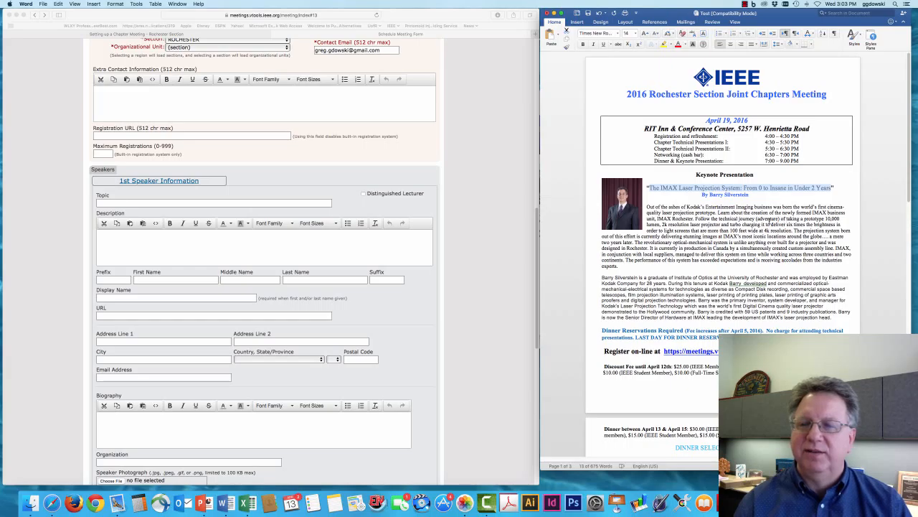
pyautogui.rightClick(704, 192)
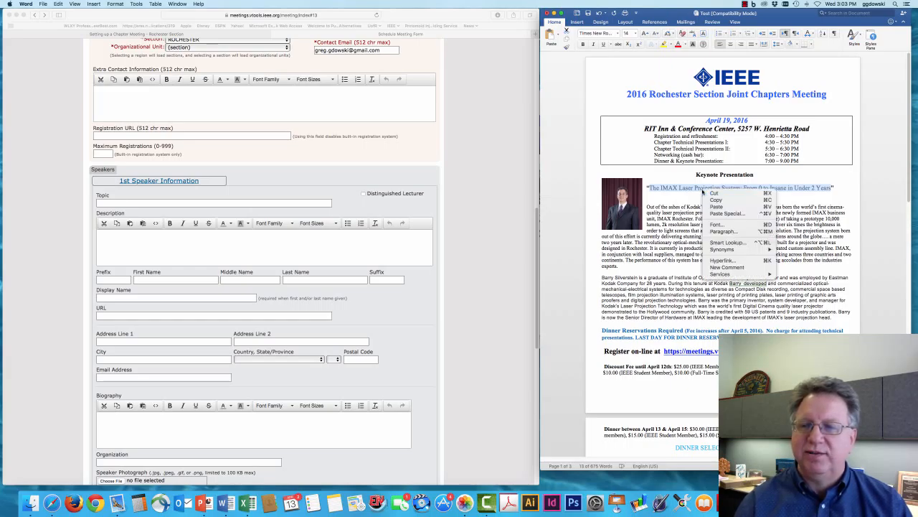
pyautogui.click(721, 200)
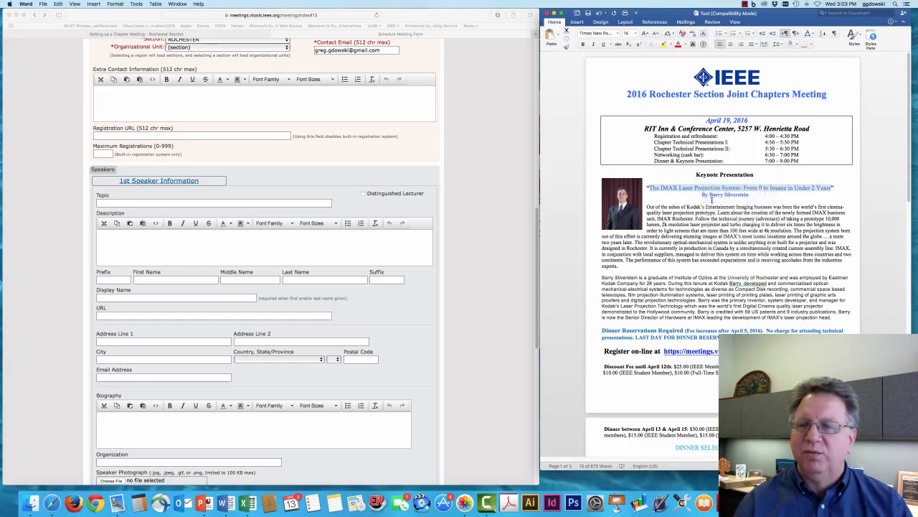
pyautogui.click(223, 203)
pyautogui.rightClick(221, 203)
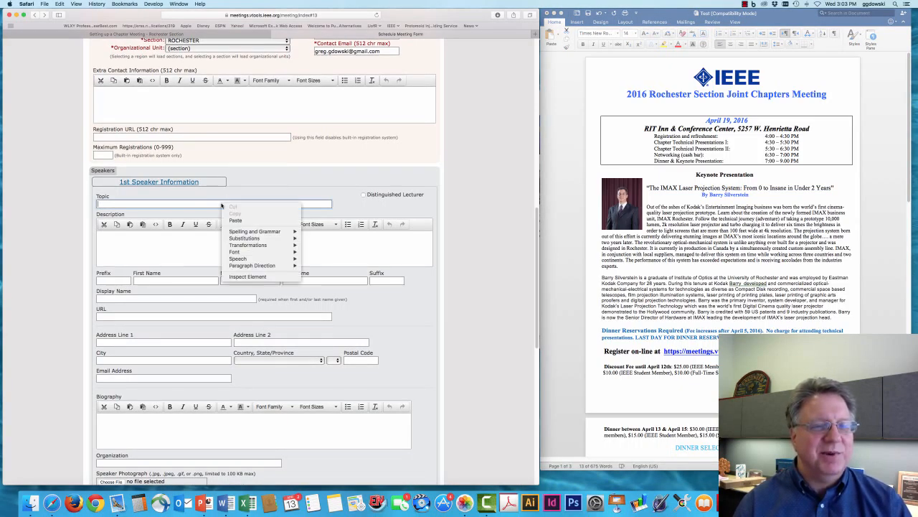
pyautogui.click(255, 222)
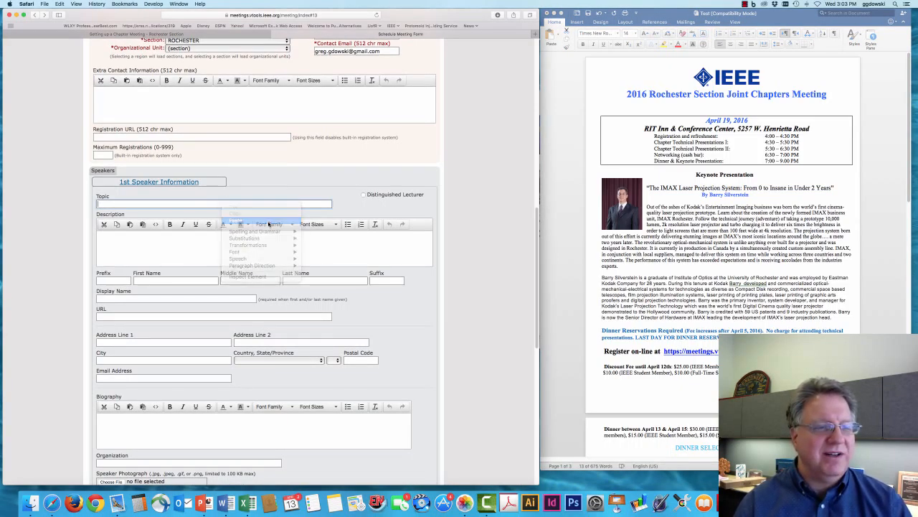
# Step: Paste the flyer's talk abstract into Description using Edit > Paste and Match Style
pyautogui.click(185, 242)
pyautogui.scroll(-1, 183, 243)
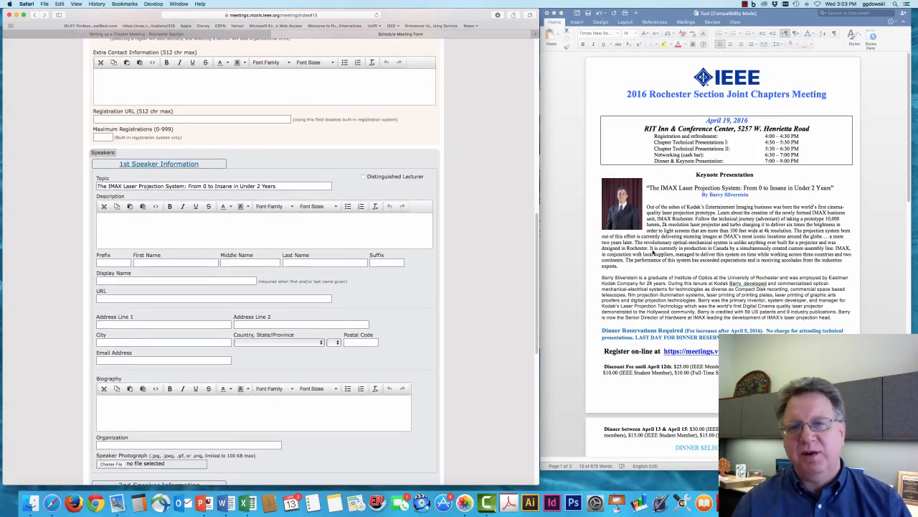
pyautogui.click(648, 215)
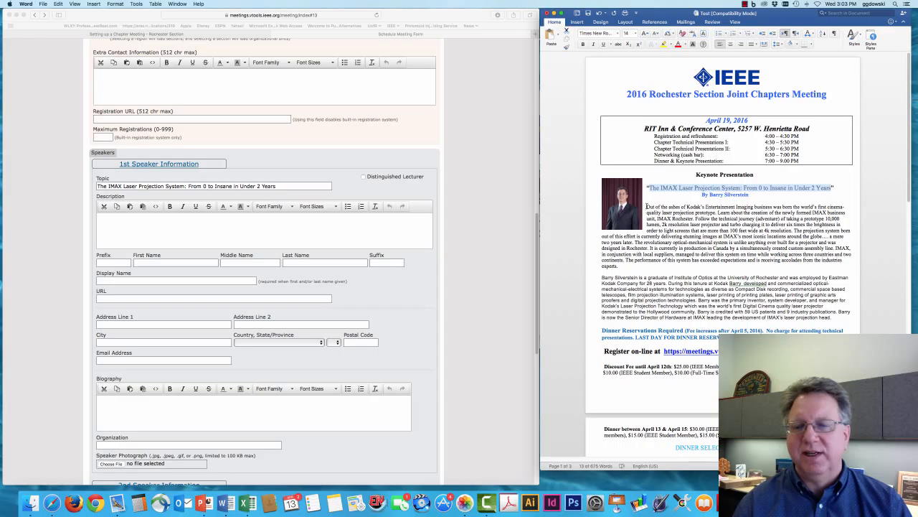
pyautogui.moveTo(646, 207); pyautogui.dragTo(624, 266)
pyautogui.rightClick(668, 231)
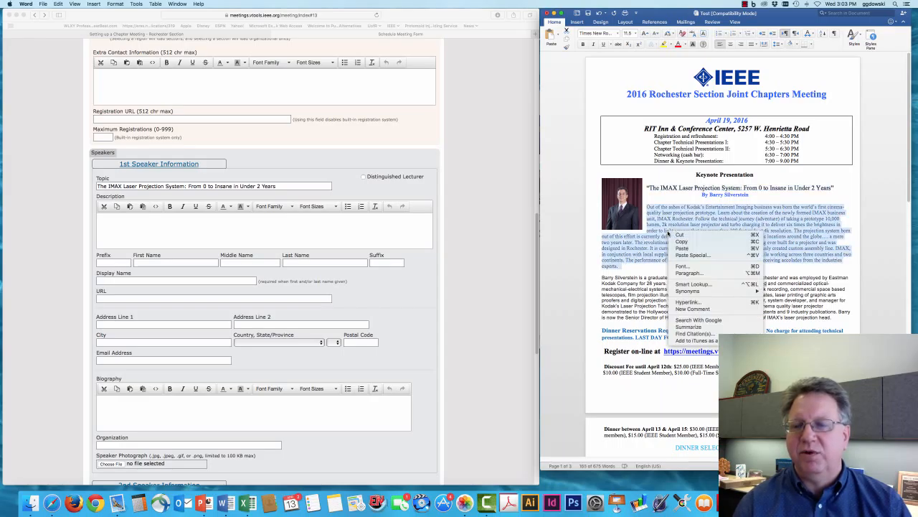
pyautogui.click(675, 242)
pyautogui.click(242, 229)
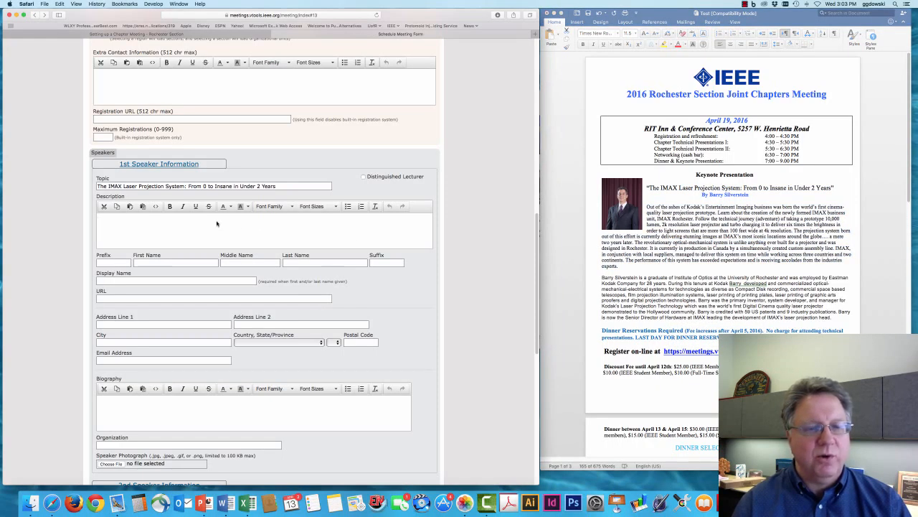
pyautogui.rightClick(217, 221)
pyautogui.click(145, 219)
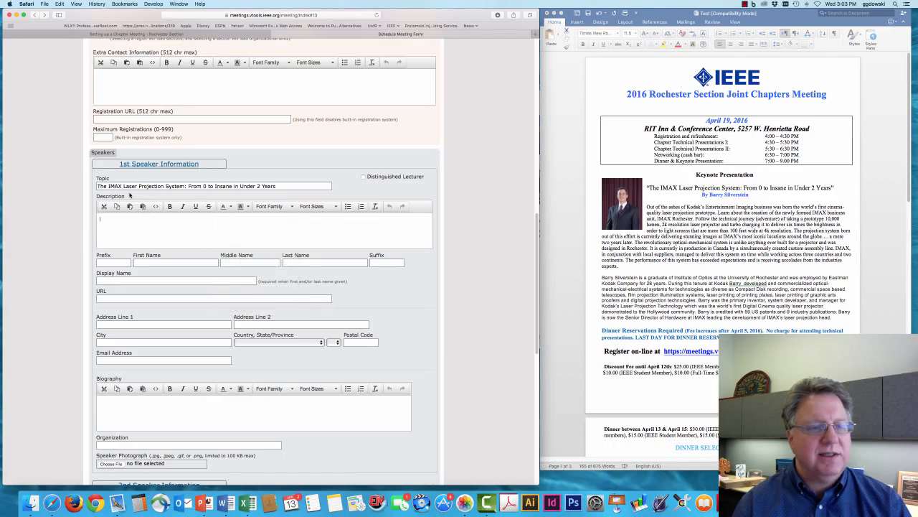
pyautogui.click(60, 4)
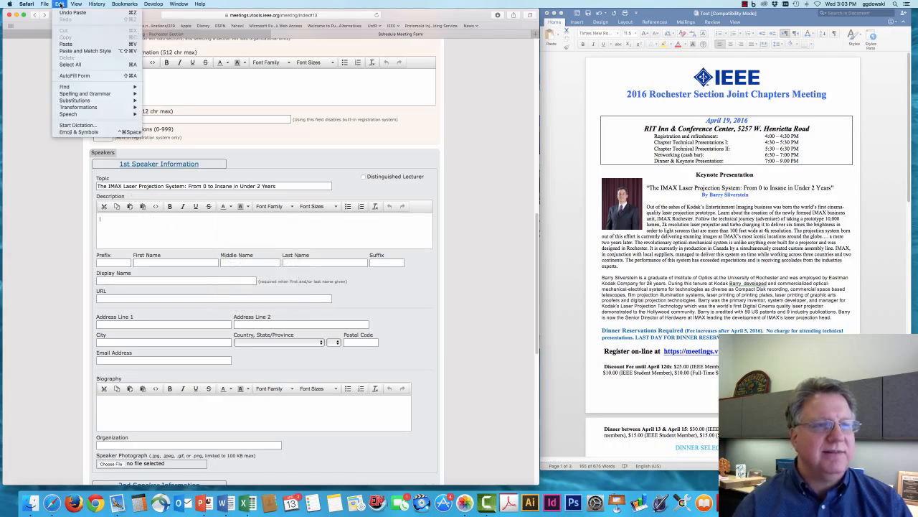
pyautogui.click(105, 51)
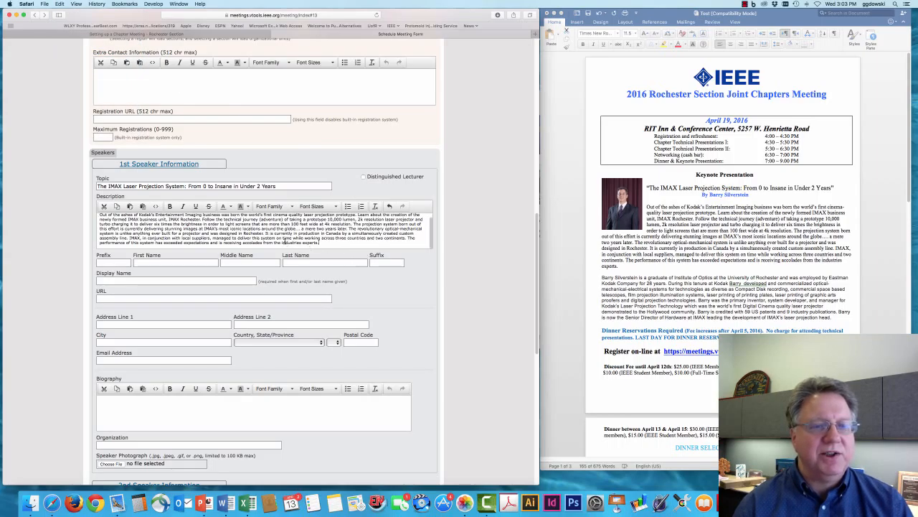
# Step: Copy the speaker's first name from the flyer byline into First Name
pyautogui.scroll(2, 215, 233)
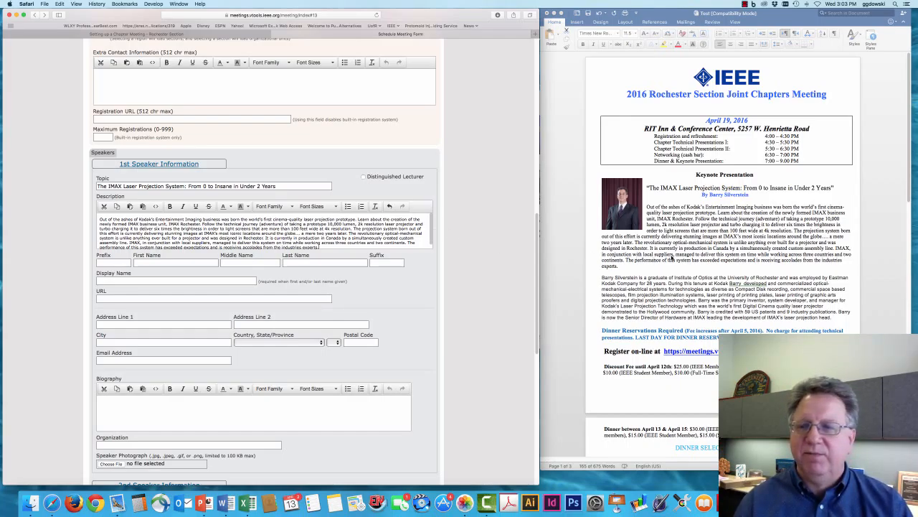
pyautogui.click(675, 256)
pyautogui.click(689, 225)
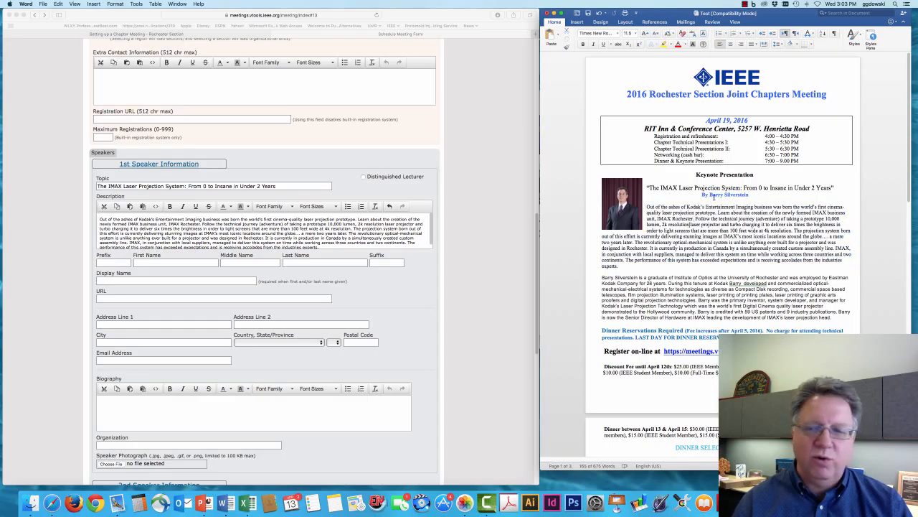
pyautogui.doubleClick(714, 194)
pyautogui.rightClick(716, 195)
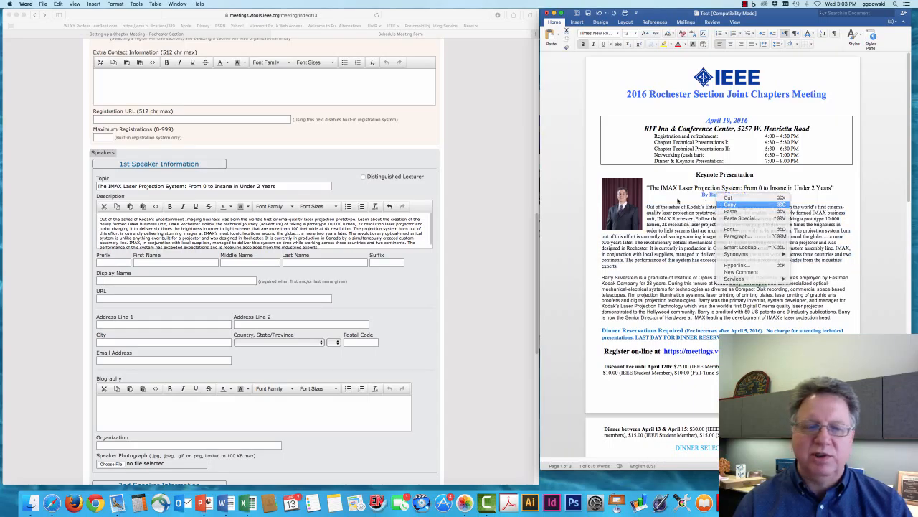
pyautogui.click(731, 204)
pyautogui.click(193, 263)
pyautogui.rightClick(191, 262)
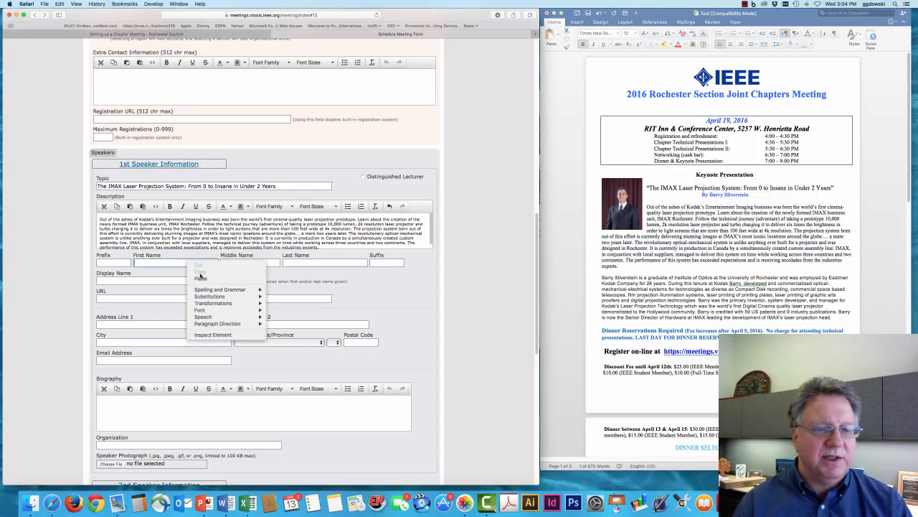
pyautogui.click(200, 277)
# Step: Copy the speaker's surname into Last Name and enter PhD as the suffix
pyautogui.click(714, 218)
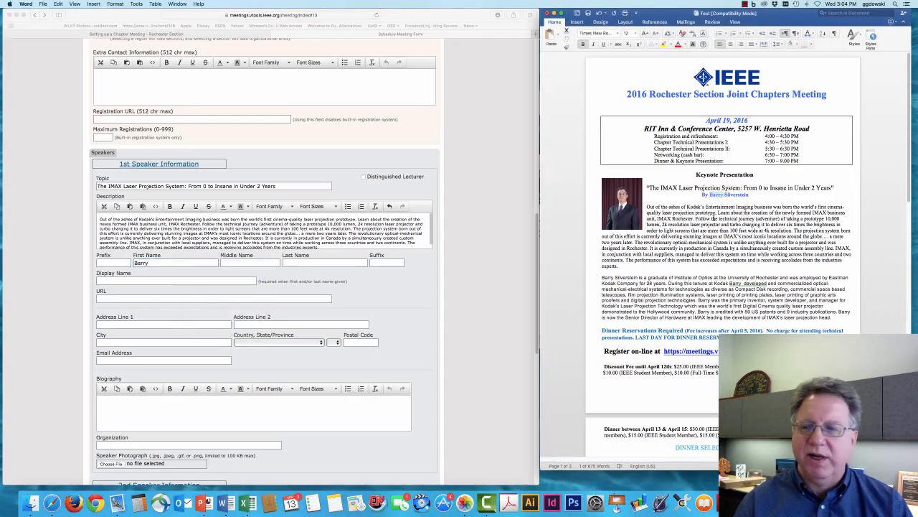
pyautogui.doubleClick(735, 194)
pyautogui.rightClick(735, 195)
pyautogui.click(746, 208)
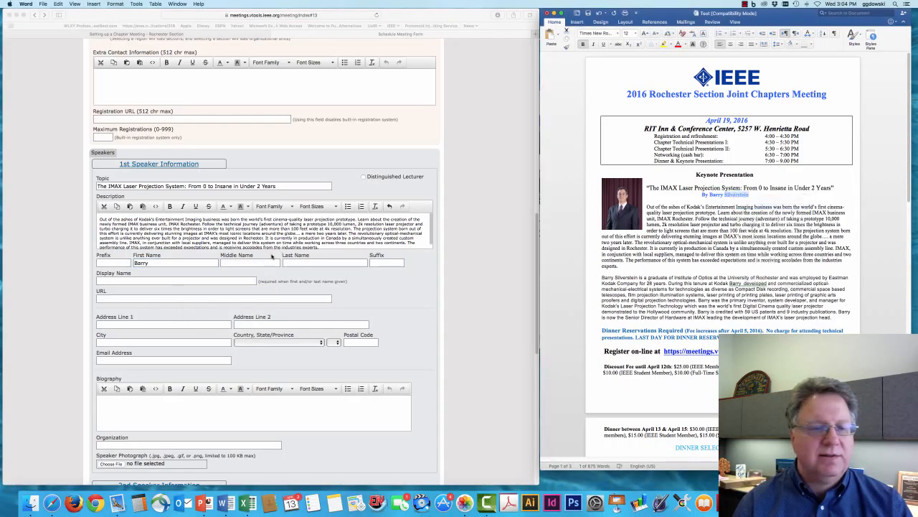
pyautogui.click(302, 263)
pyautogui.rightClick(298, 263)
pyautogui.click(319, 277)
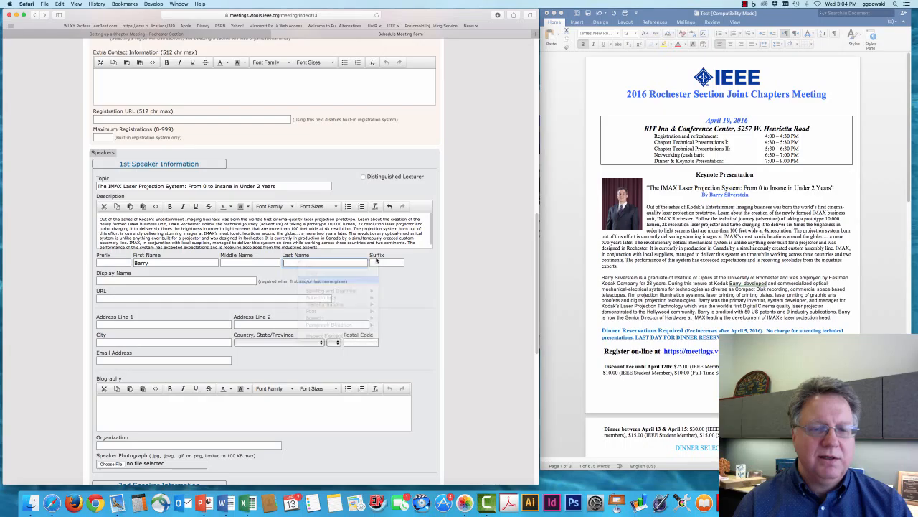
pyautogui.click(376, 262)
pyautogui.write('PhD')
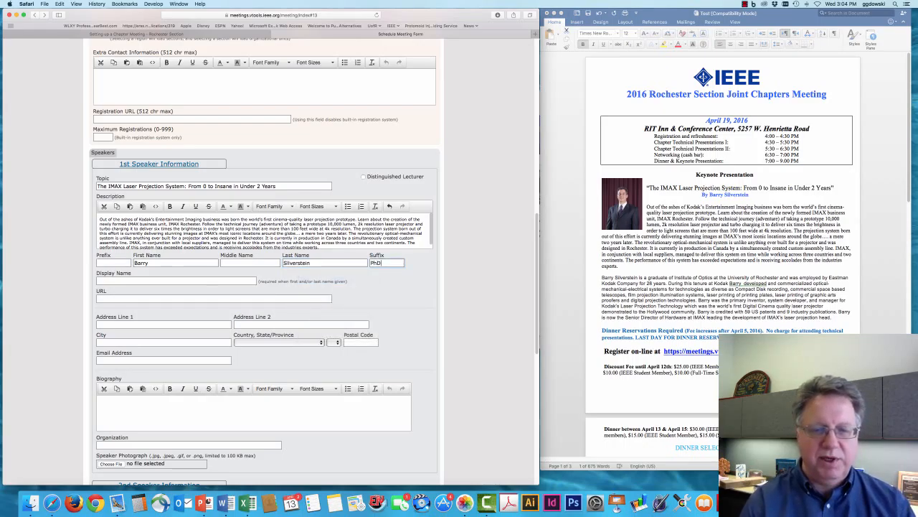
pyautogui.press('Tab')
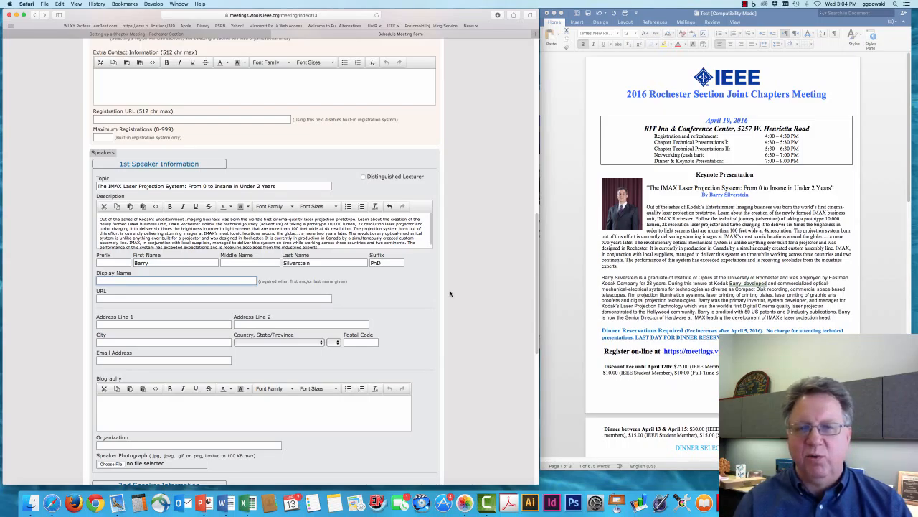
# Step: Copy the speaker's full name from the byline into Display Name
pyautogui.click(739, 252)
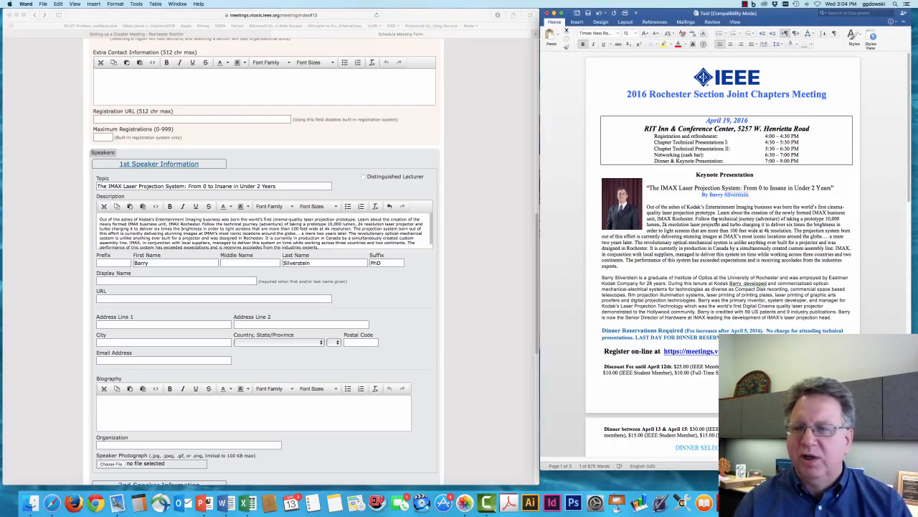
pyautogui.moveTo(752, 194); pyautogui.dragTo(715, 195)
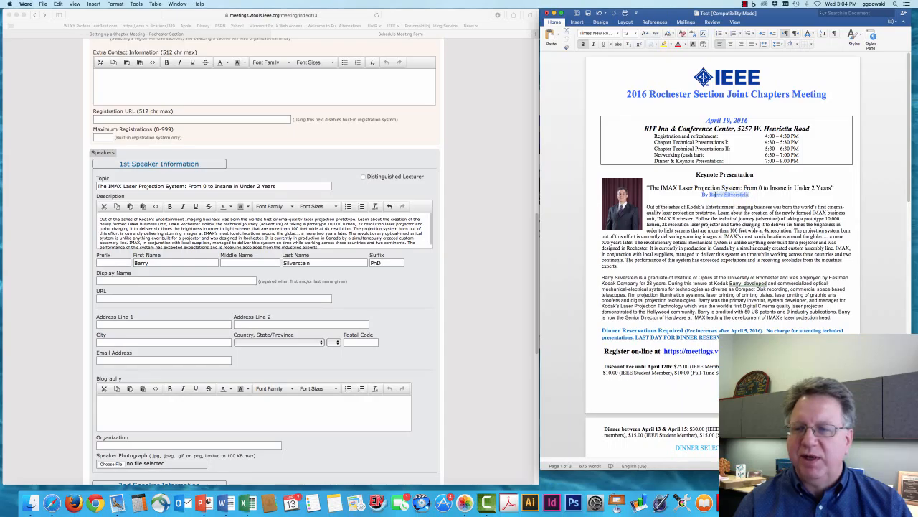
pyautogui.rightClick(720, 195)
pyautogui.click(729, 205)
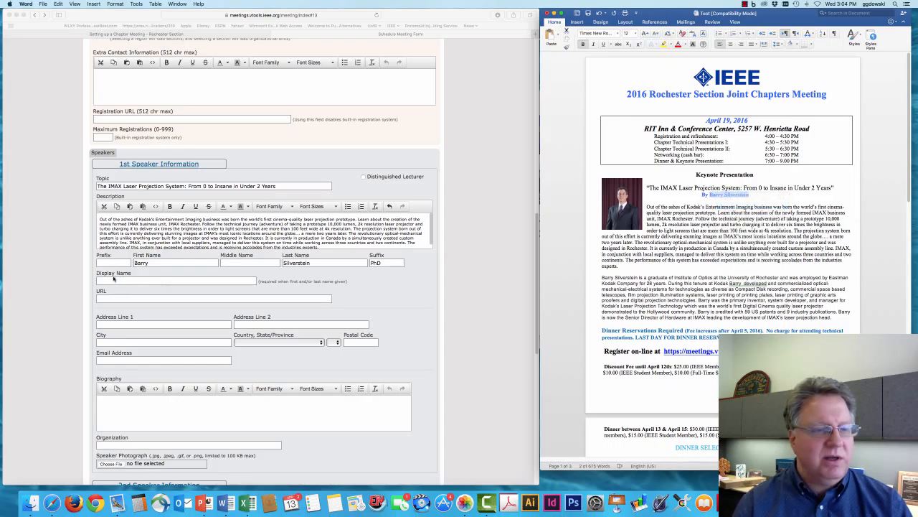
pyautogui.click(112, 279)
pyautogui.rightClick(112, 281)
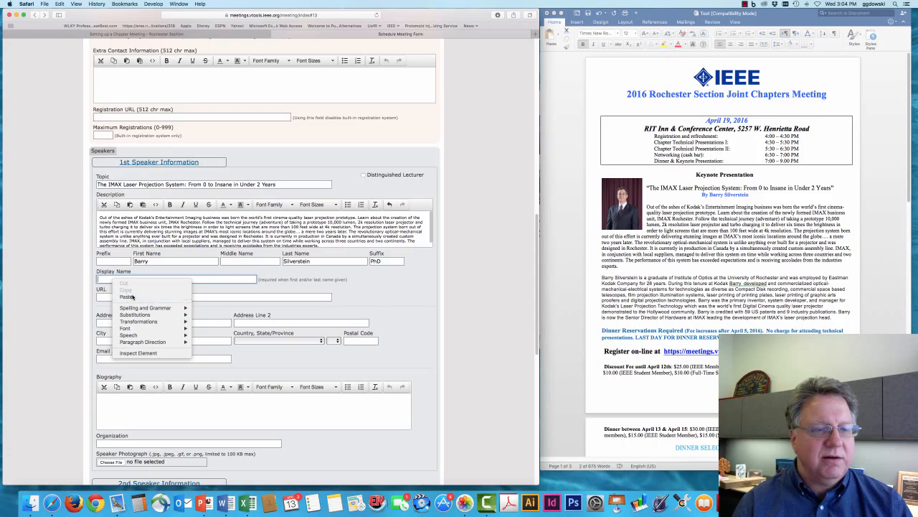
pyautogui.click(125, 296)
pyautogui.click(188, 298)
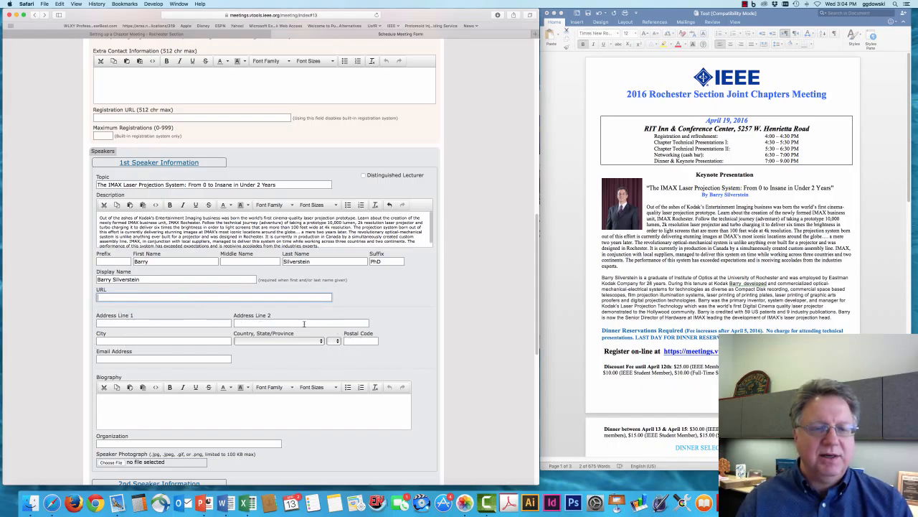
pyautogui.scroll(-3, 244, 323)
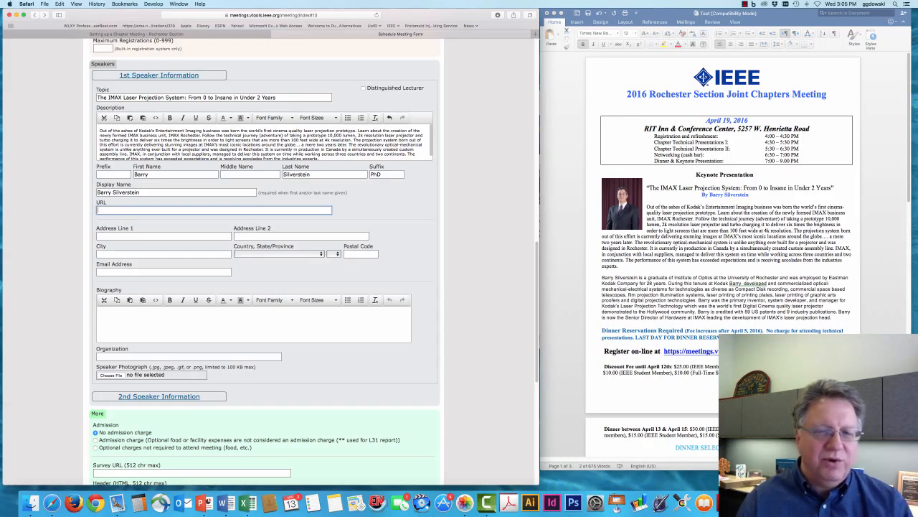
# Step: Paste the flyer's biography paragraph into Biography using Edit > Paste and Match Style
pyautogui.scroll(-1, 818, 323)
pyautogui.click(809, 316)
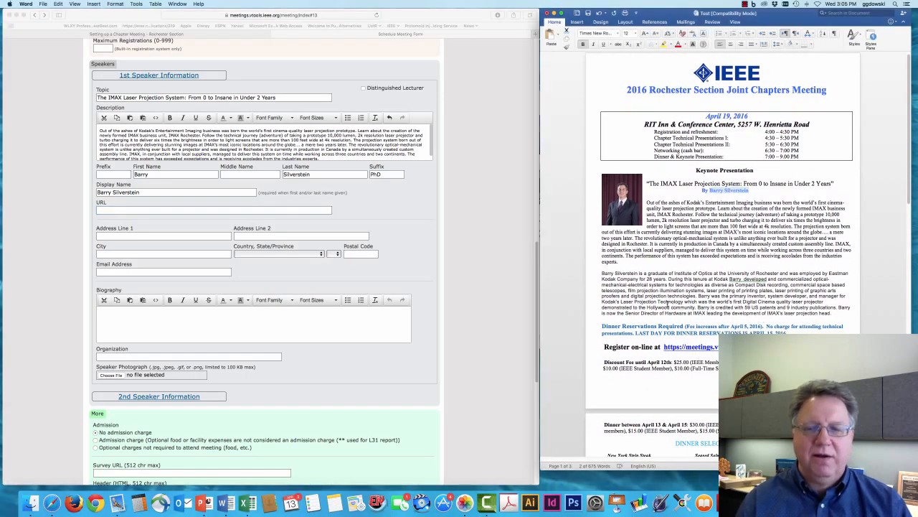
pyautogui.moveTo(602, 278); pyautogui.dragTo(834, 311)
pyautogui.rightClick(769, 296)
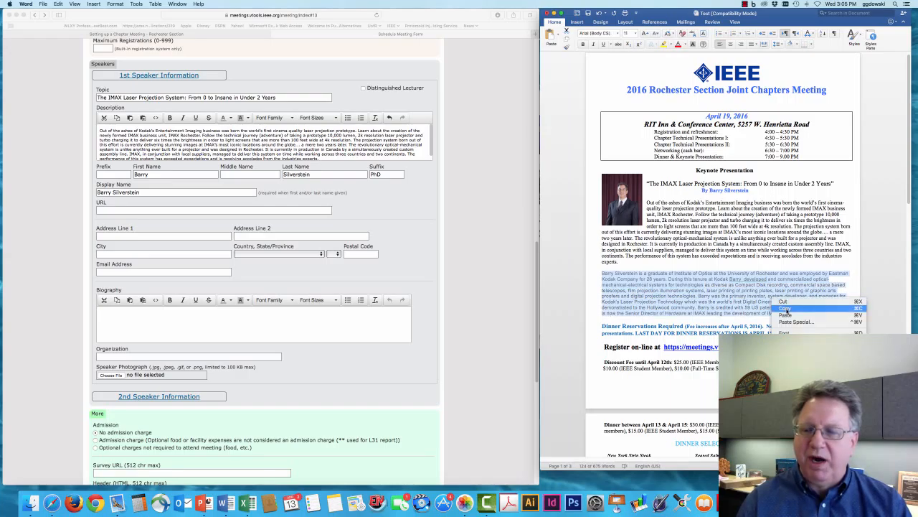
pyautogui.click(785, 307)
pyautogui.click(319, 318)
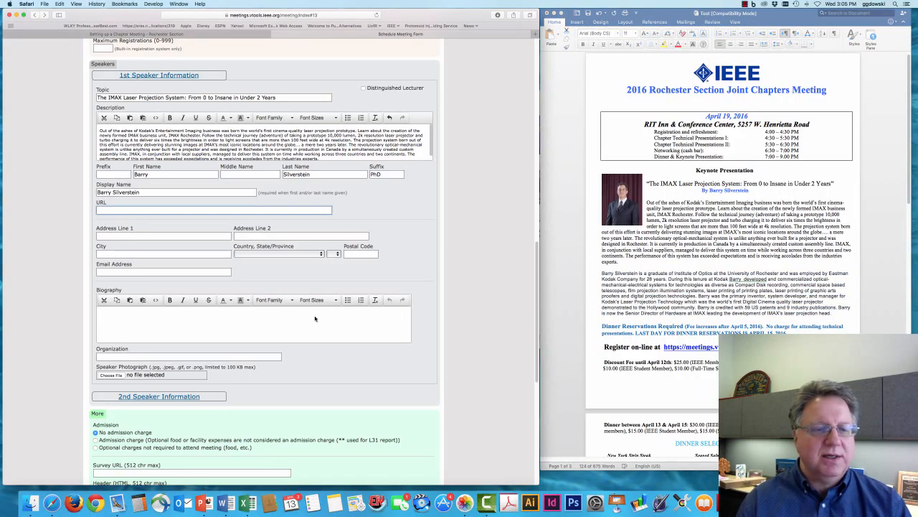
pyautogui.click(305, 314)
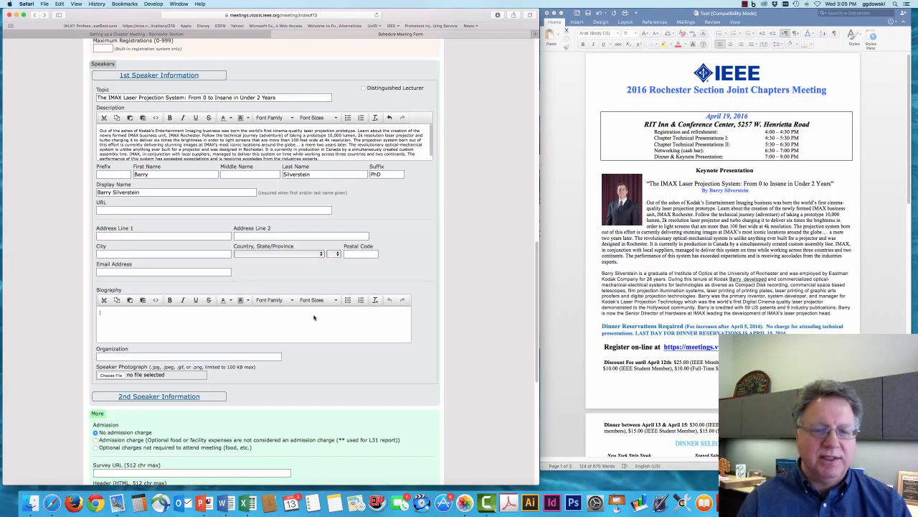
pyautogui.rightClick(314, 317)
pyautogui.click(77, 9)
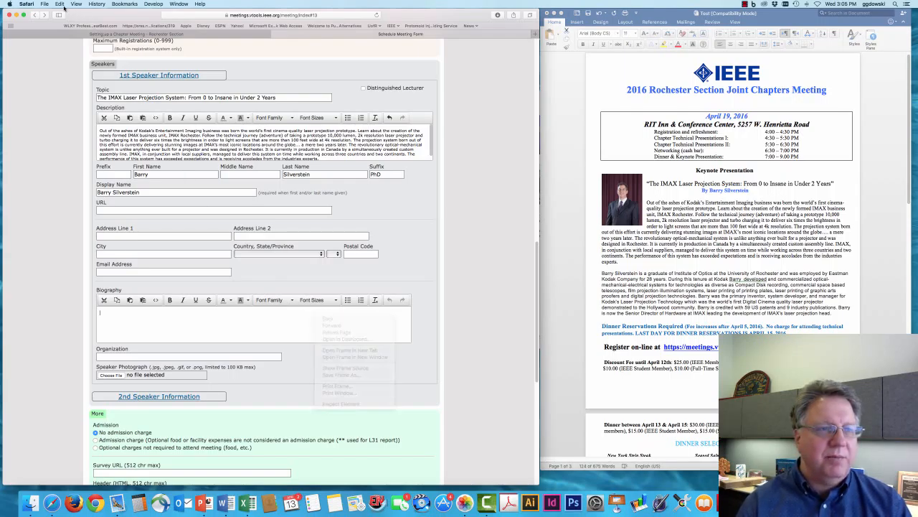
pyautogui.click(59, 3)
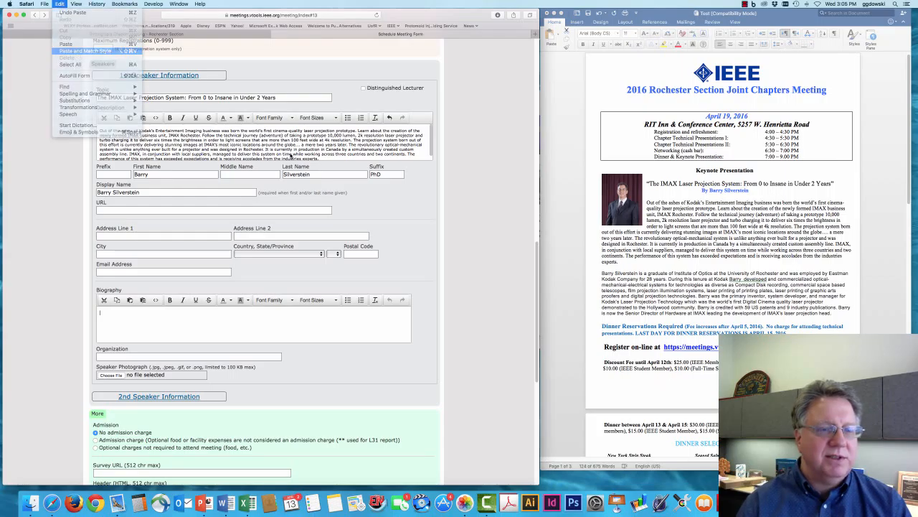
pyautogui.click(76, 52)
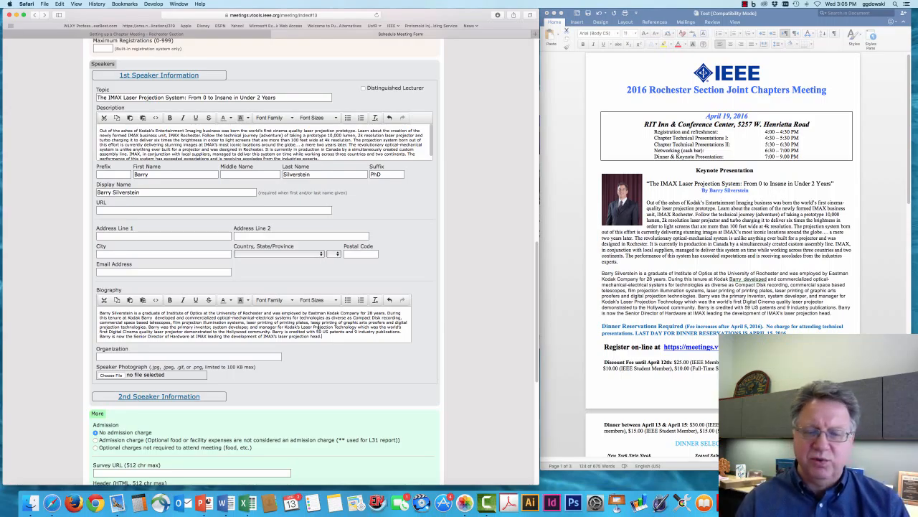
# Step: Enter Kodak as the speaker's Organization
pyautogui.click(255, 356)
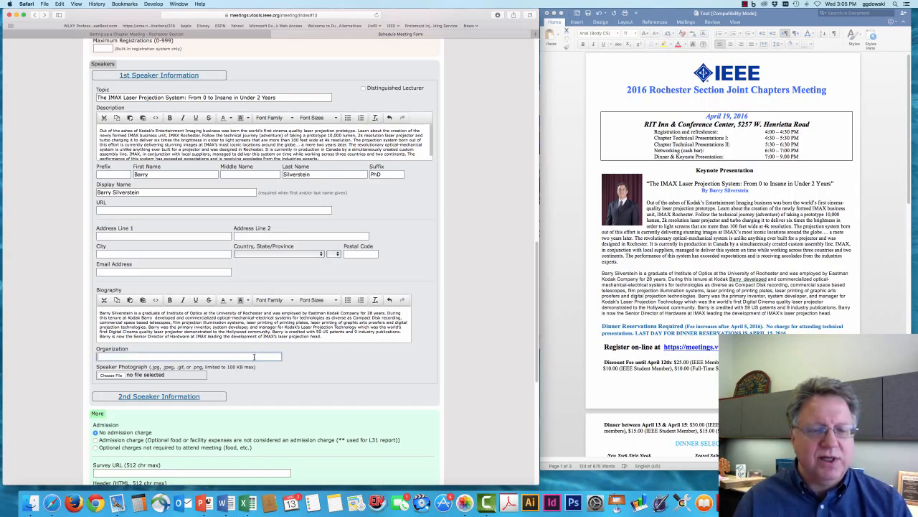
pyautogui.write('Kodak')
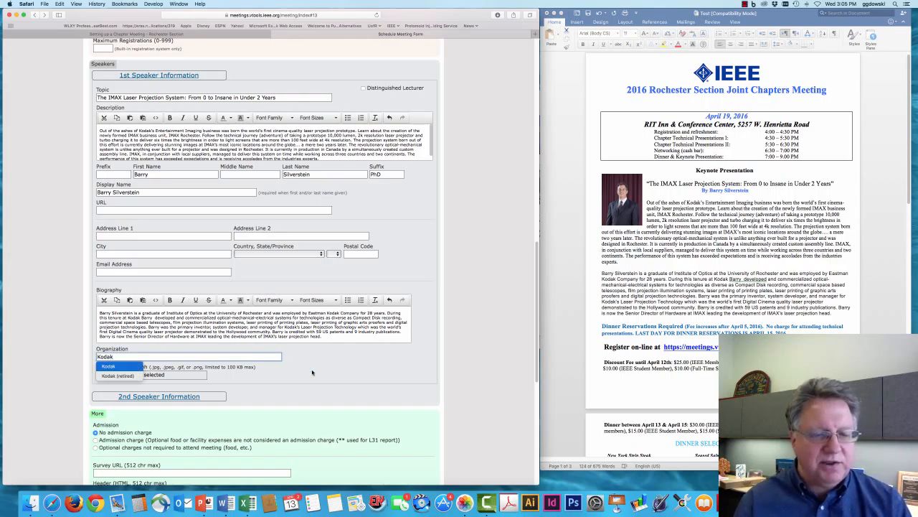
pyautogui.scroll(-4, 313, 373)
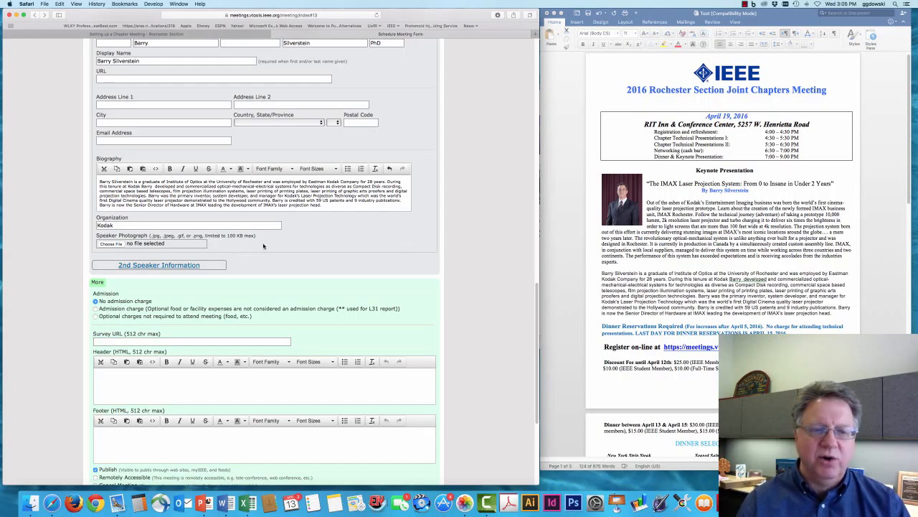
# Step: Attach IMG_2228_adj_8x10_CropQuarterRez.jpg as the Speaker Photograph
pyautogui.click(109, 245)
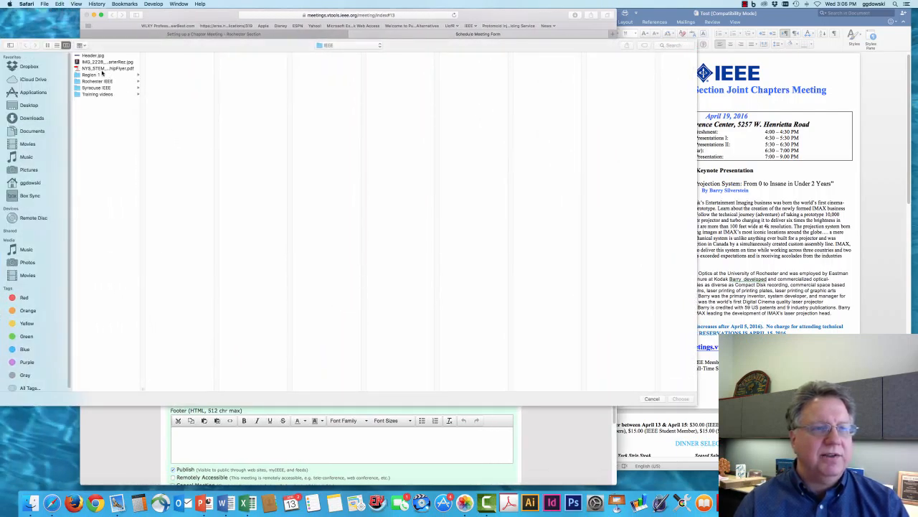
pyautogui.click(94, 62)
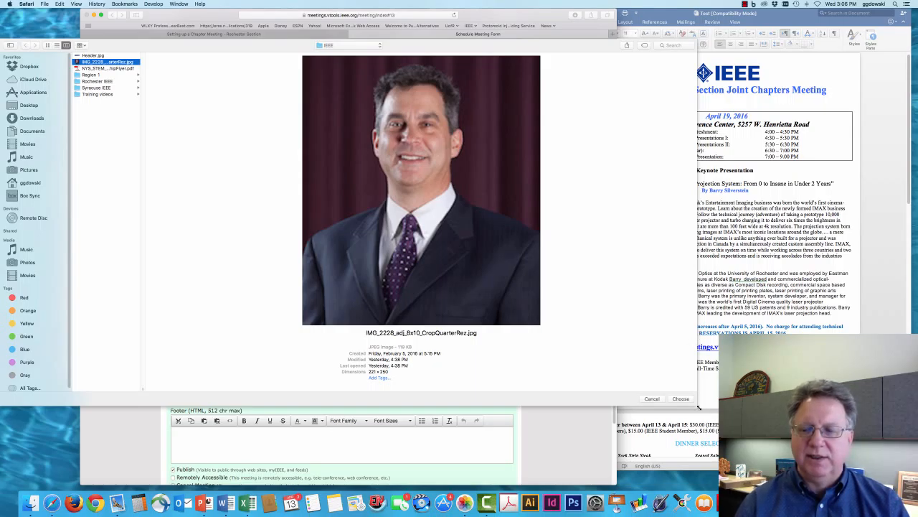
pyautogui.click(678, 400)
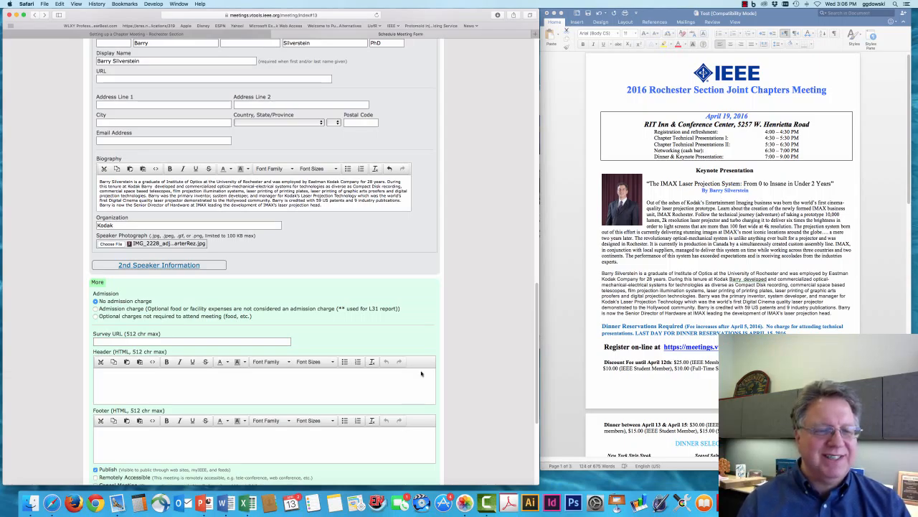
pyautogui.scroll(-5, 409, 348)
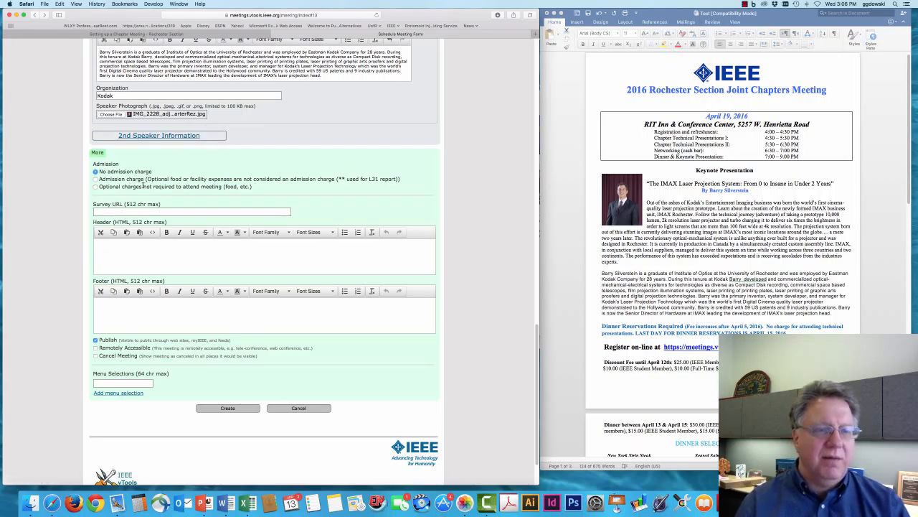
pyautogui.scroll(-3, 163, 194)
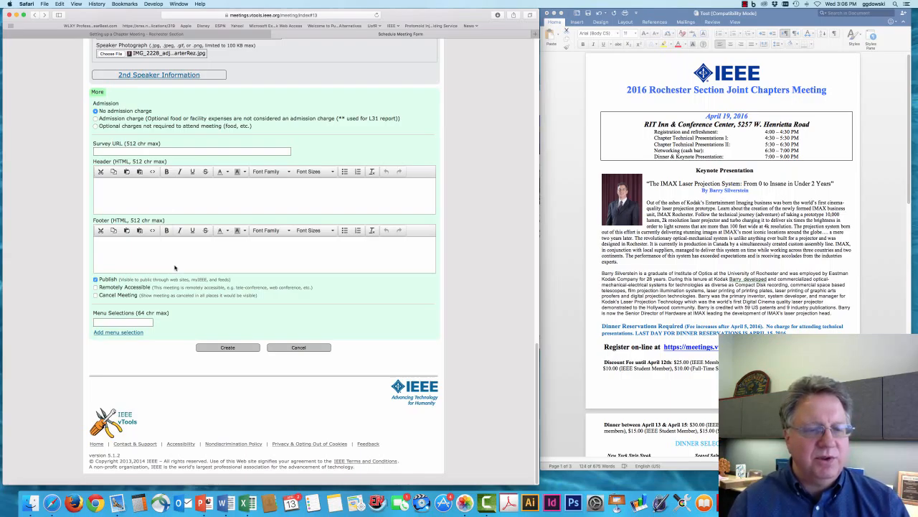
pyautogui.click(120, 320)
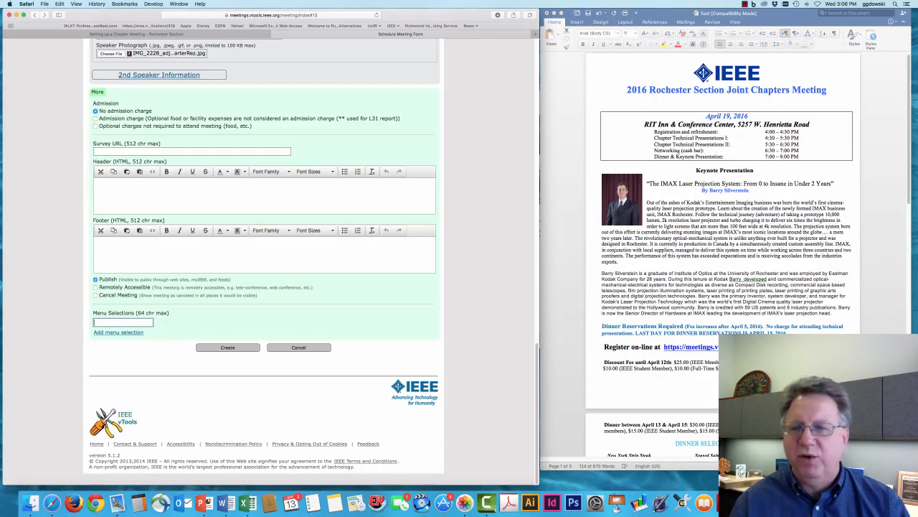
pyautogui.scroll(-10, 688, 314)
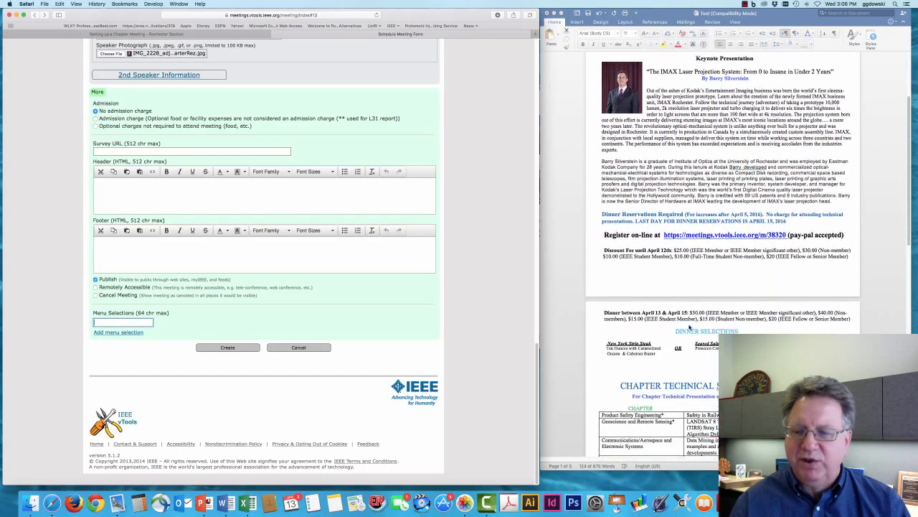
pyautogui.scroll(-1, 690, 335)
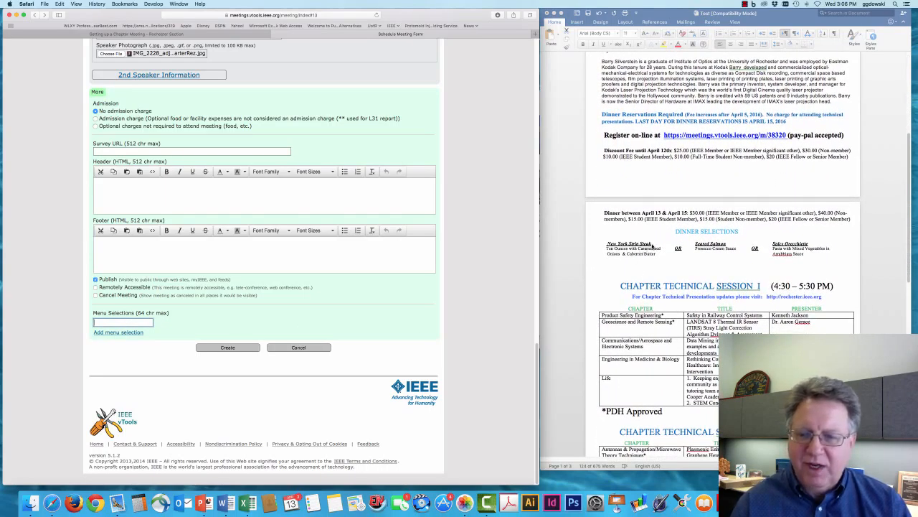
pyautogui.click(646, 247)
pyautogui.click(626, 248)
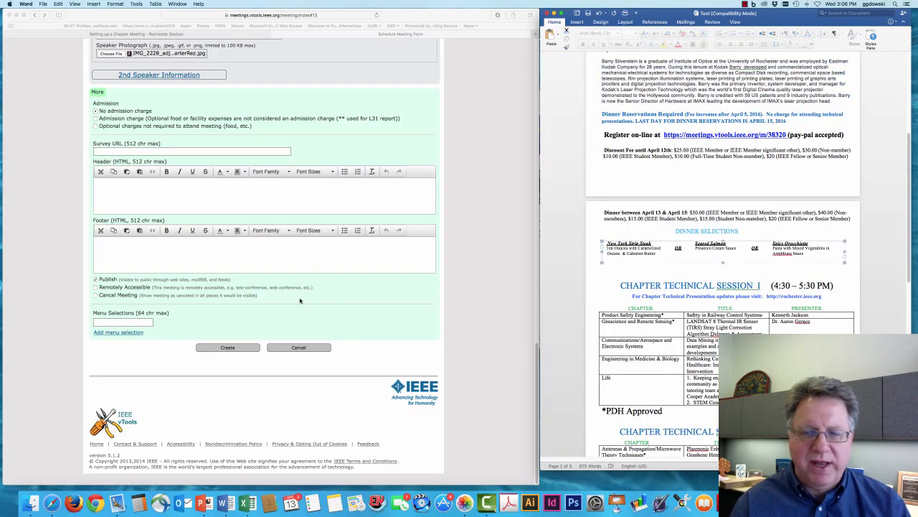
# Step: Enter Salmon and Steak as the two menu selections and remove the extra empty row
pyautogui.click(136, 323)
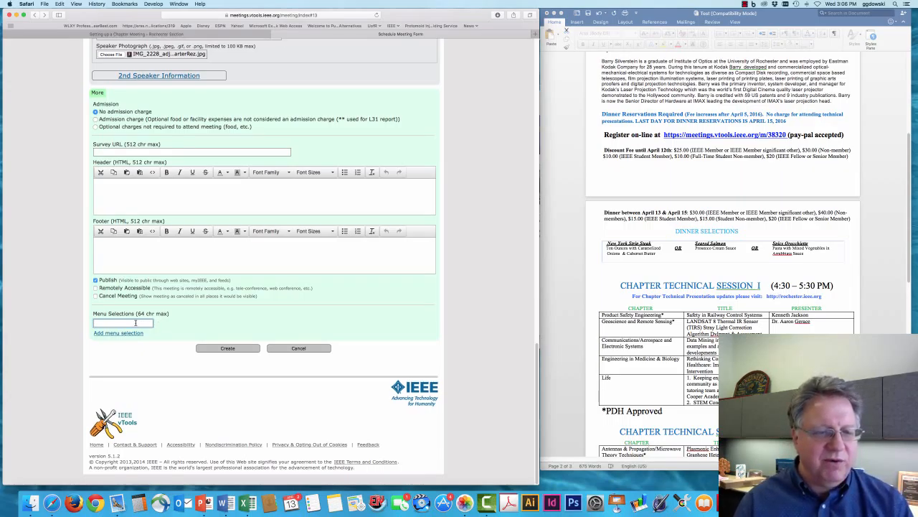
pyautogui.write('S')
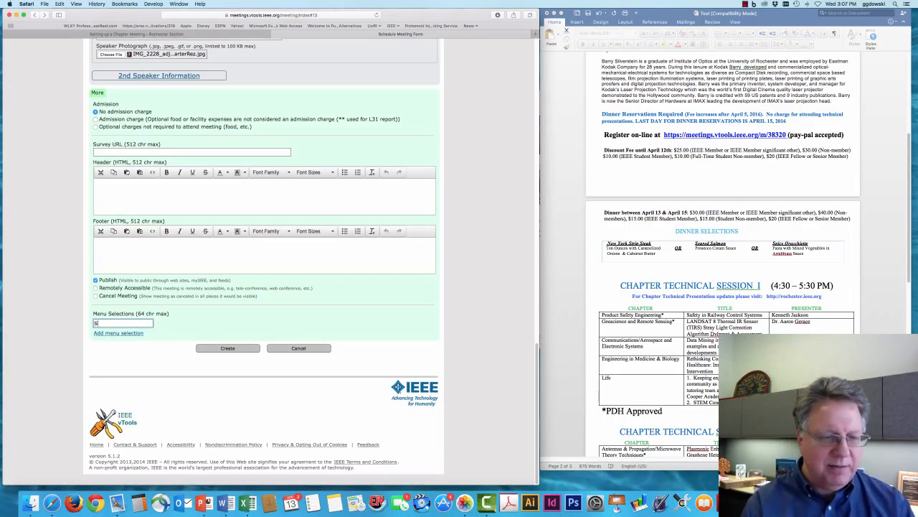
pyautogui.write('almon')
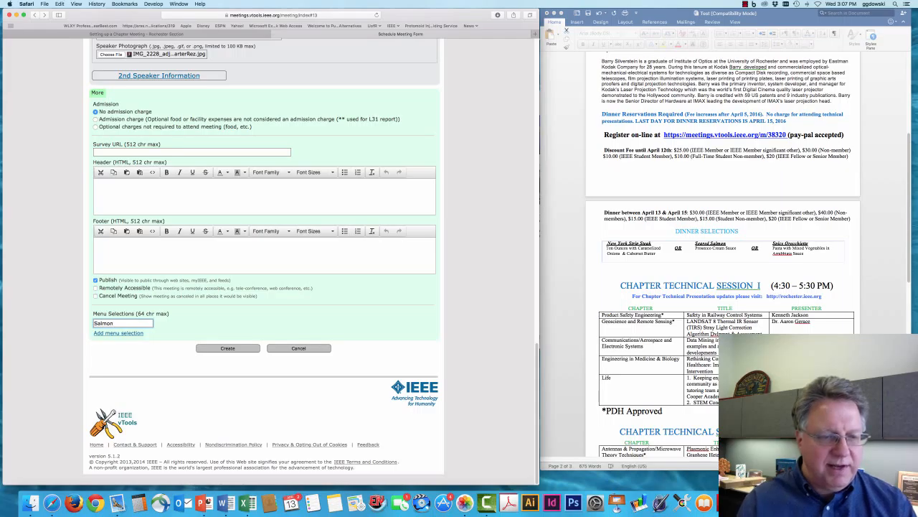
pyautogui.press('Tab')
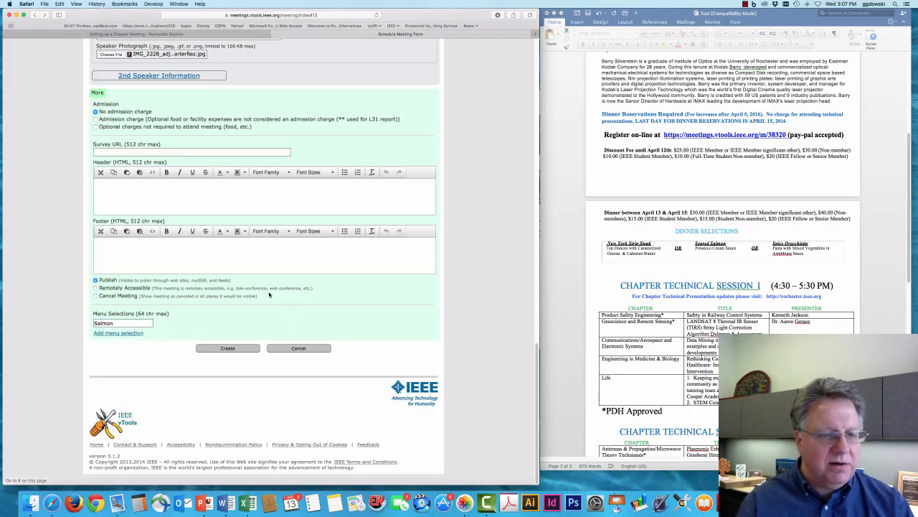
pyautogui.press('Return')
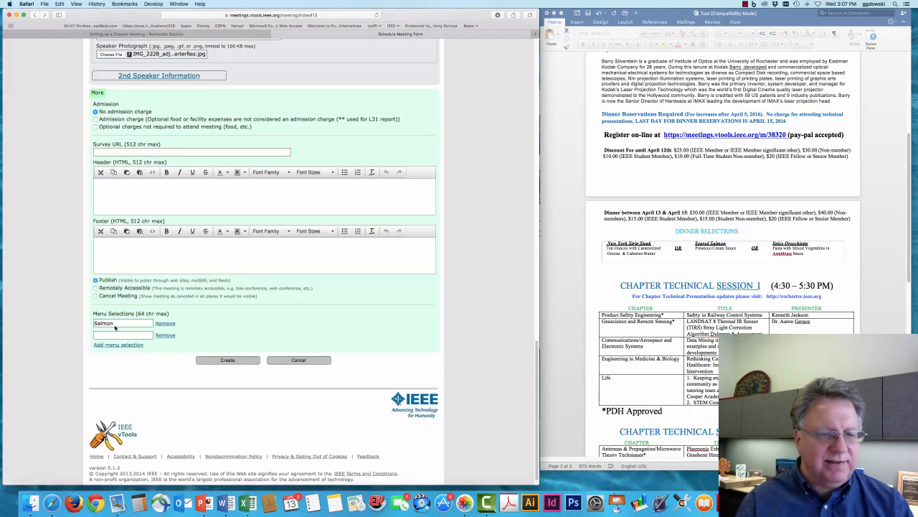
pyautogui.click(125, 335)
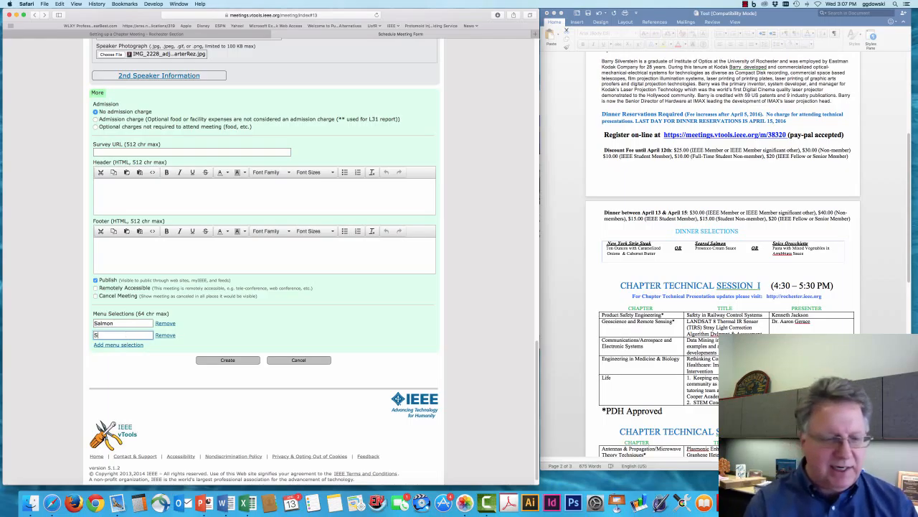
pyautogui.write('Steak')
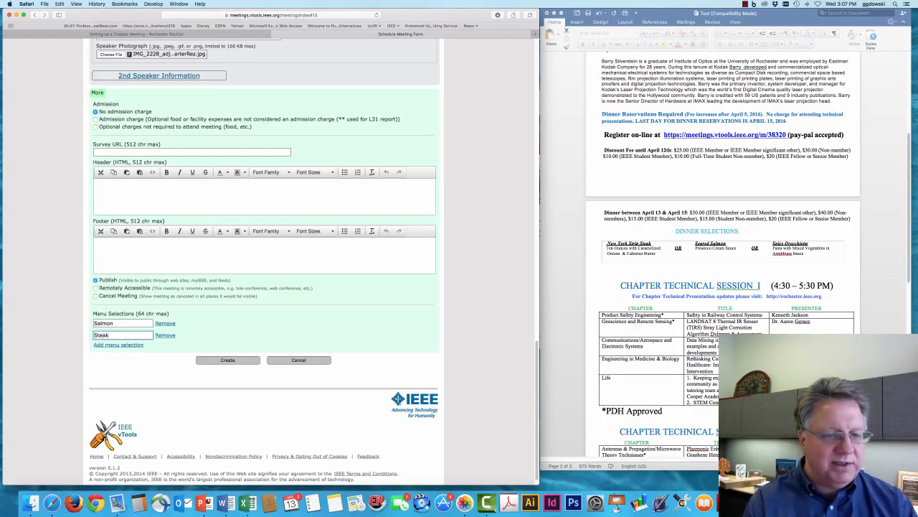
pyautogui.click(119, 344)
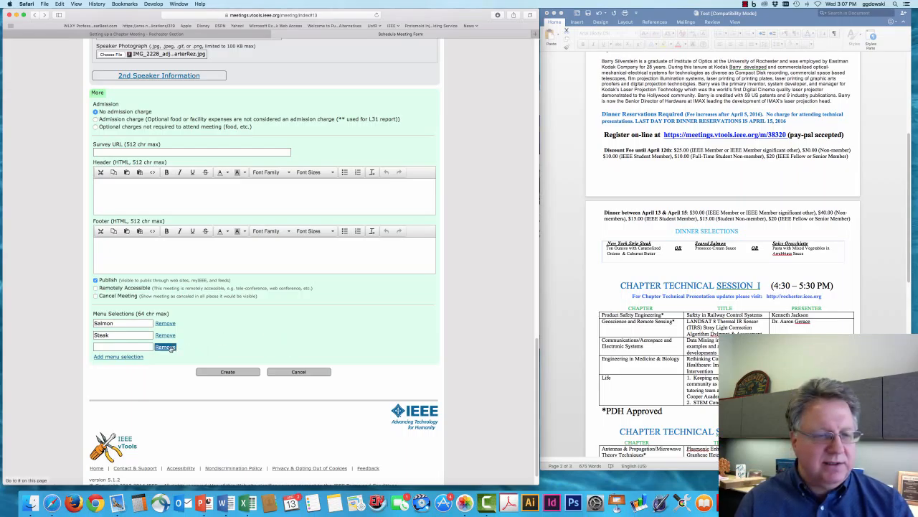
pyautogui.click(166, 347)
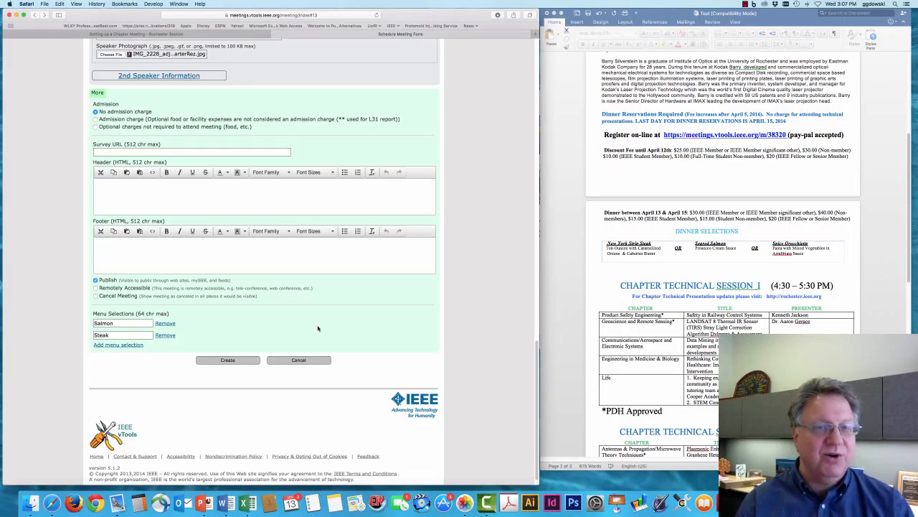
# Step: Try creating the meeting, then fill the flagged Meeting Keywords field with 'Joint Chapter meeting IMAX Kodak'
pyautogui.click(229, 360)
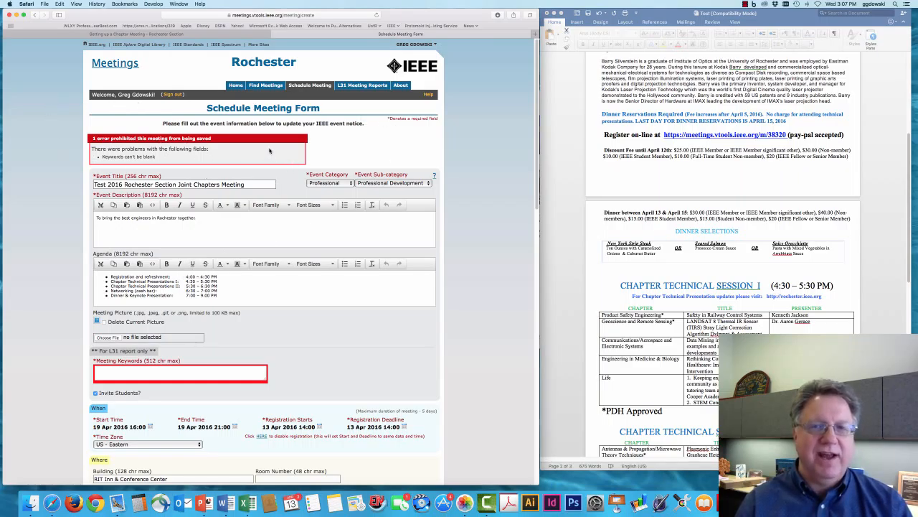
pyautogui.click(185, 373)
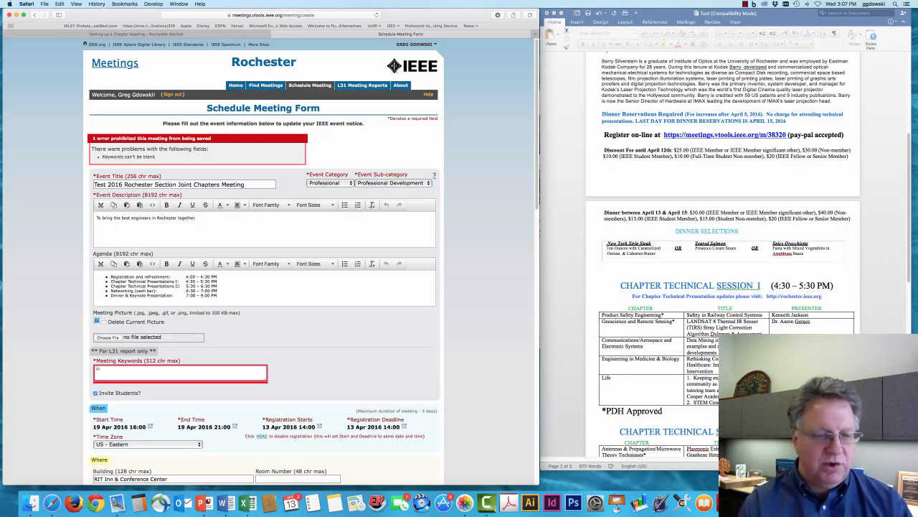
pyautogui.write('Chap')
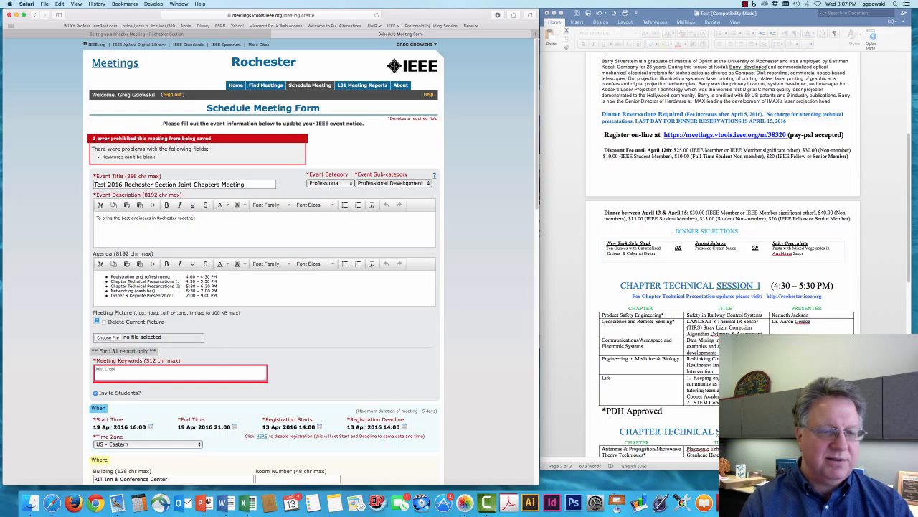
pyautogui.write('ter meeting IMAX Kodak')
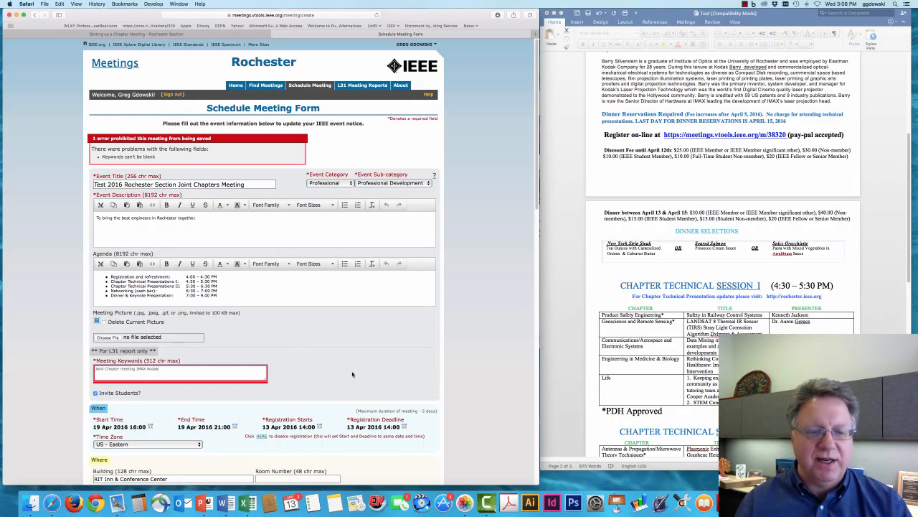
# Step: Submit the completed Schedule Meeting Form with Create from the bottom of the page
pyautogui.scroll(-15, 353, 374)
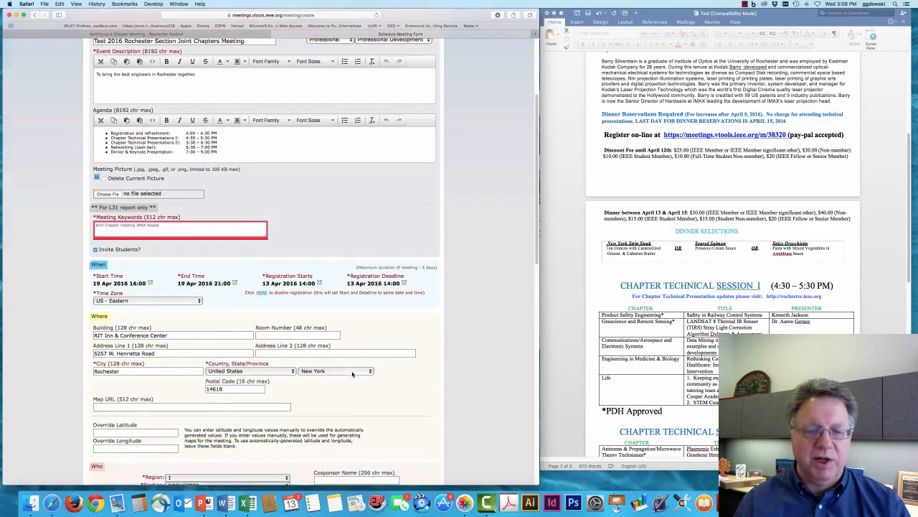
pyautogui.scroll(-1, 352, 373)
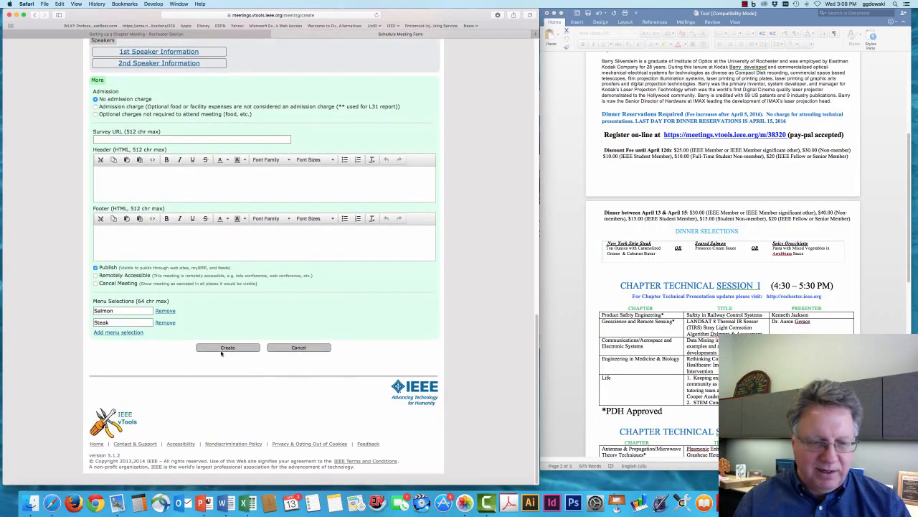
pyautogui.click(224, 350)
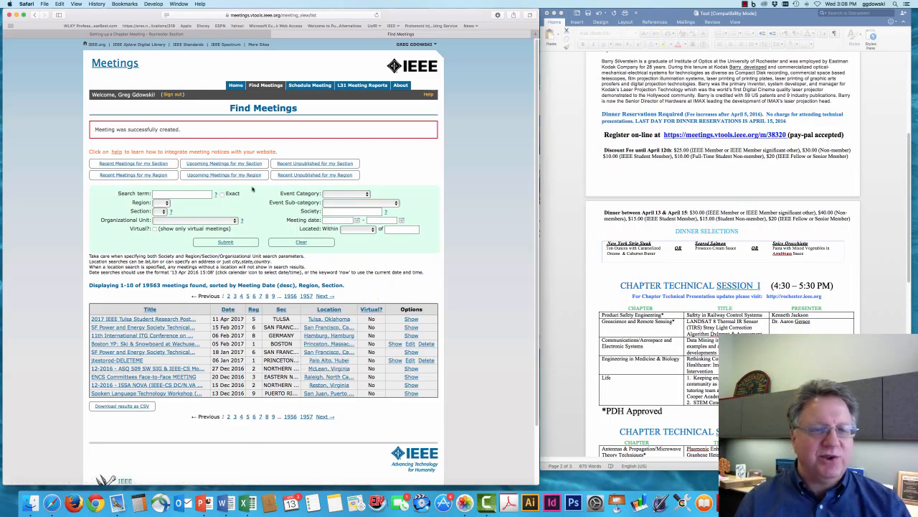
# Step: List the section's upcoming meetings and open Test 2016 Rochester Section Joint Chapters Meeting
pyautogui.click(240, 165)
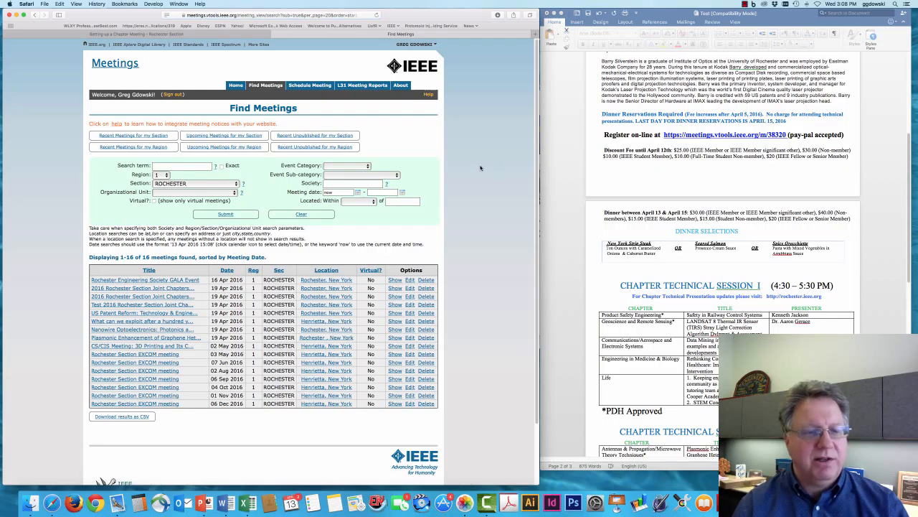
pyautogui.click(112, 308)
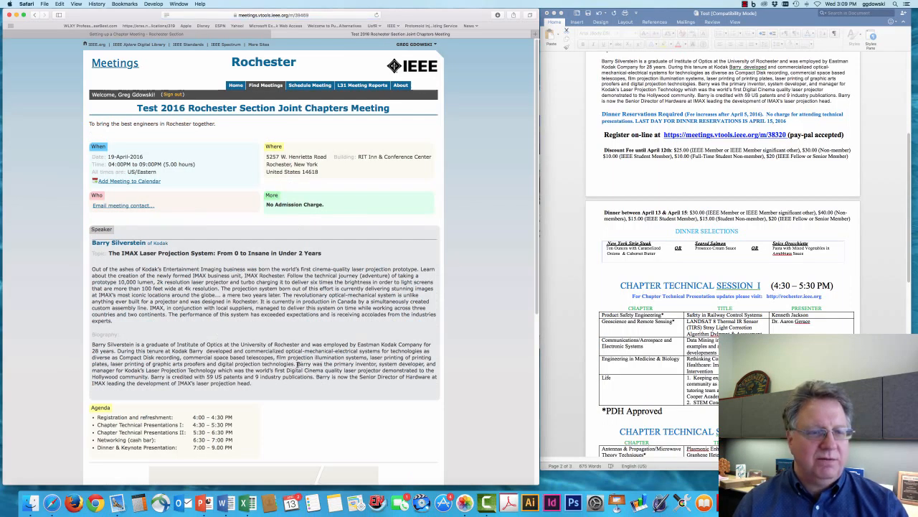
# Step: Review the published meeting page past the map, then reopen it with Edit
pyautogui.scroll(-8, 298, 364)
pyautogui.scroll(8, 302, 377)
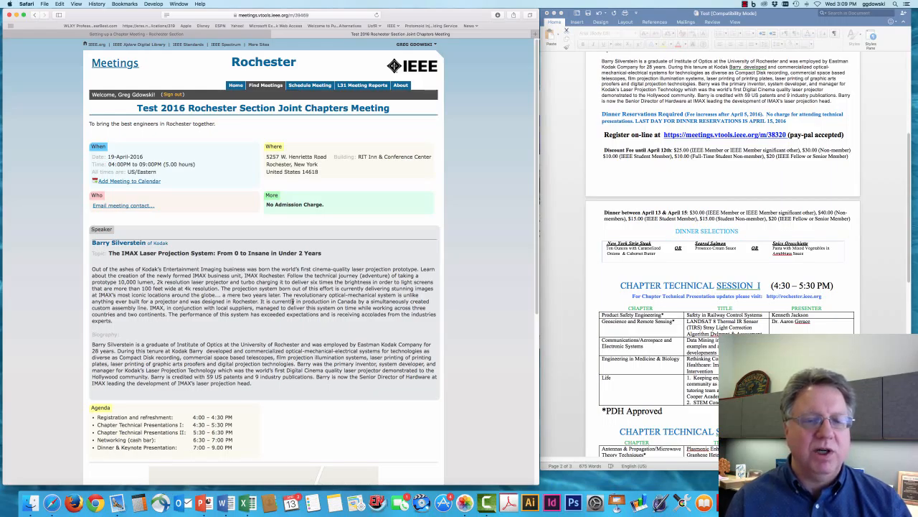
pyautogui.scroll(-5, 202, 302)
pyautogui.scroll(-5, 204, 302)
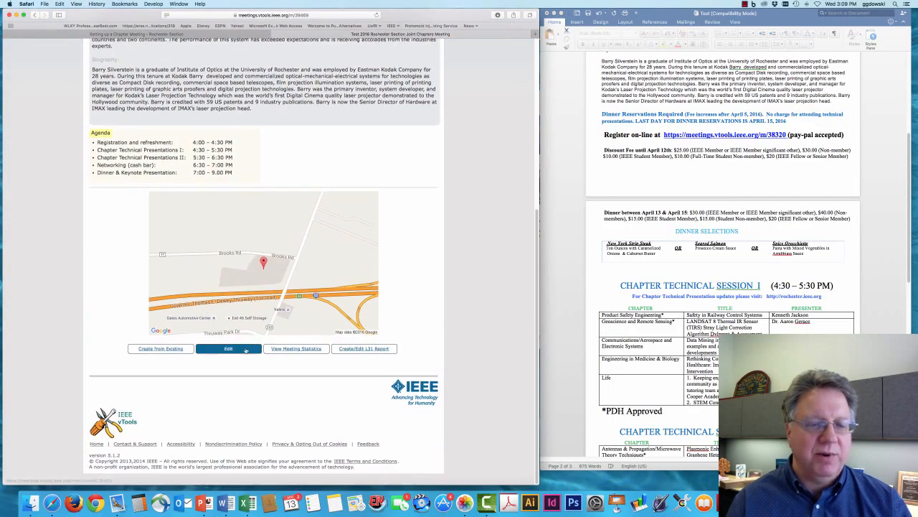
pyautogui.click(221, 350)
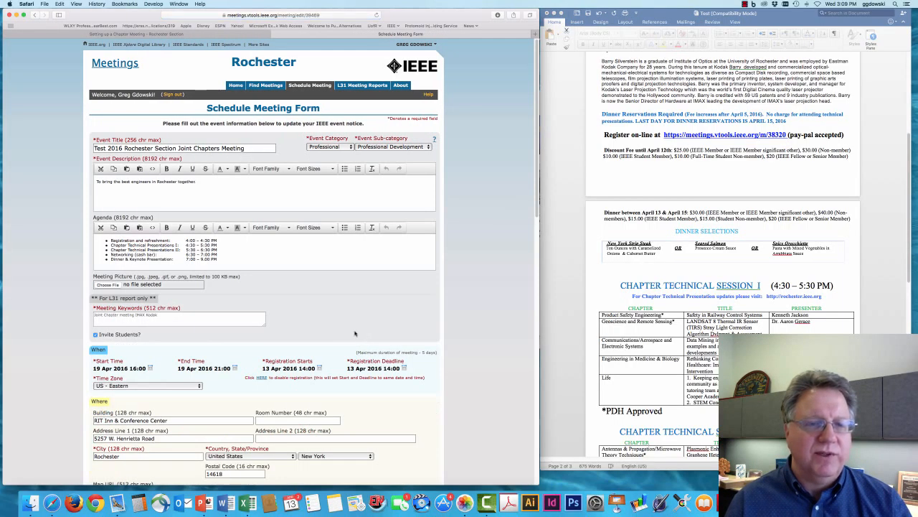
# Step: Attach Header.jpg as the meeting picture
pyautogui.click(110, 285)
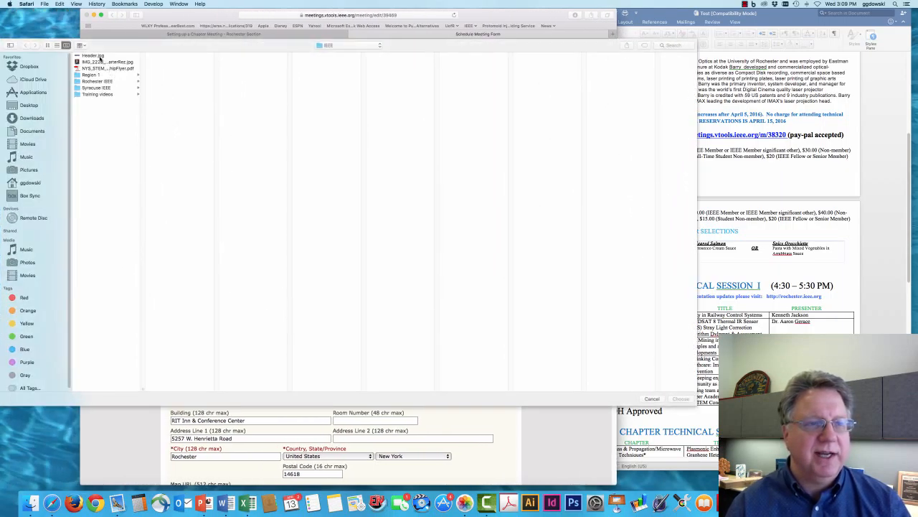
pyautogui.click(102, 58)
pyautogui.click(681, 398)
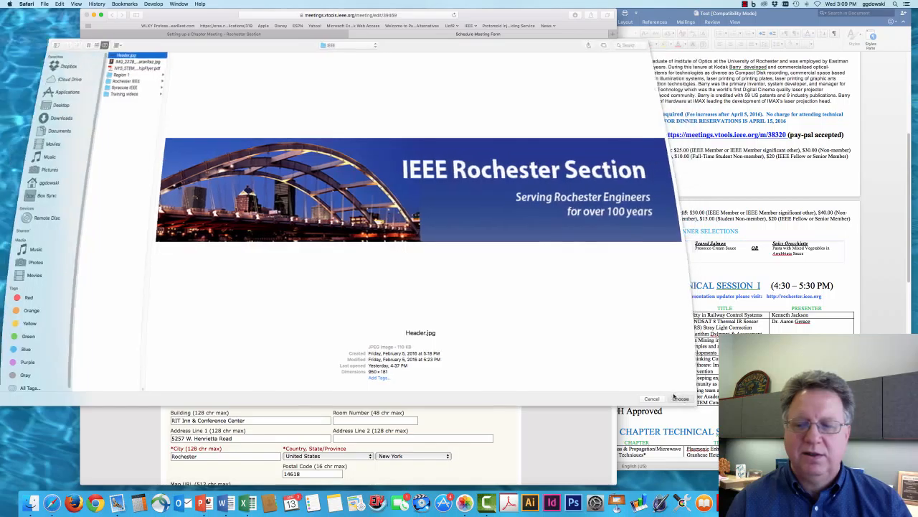
# Step: Add the IMG_2228 portrait as the first speaker's photograph and save the changes with Change
pyautogui.scroll(-15, 472, 369)
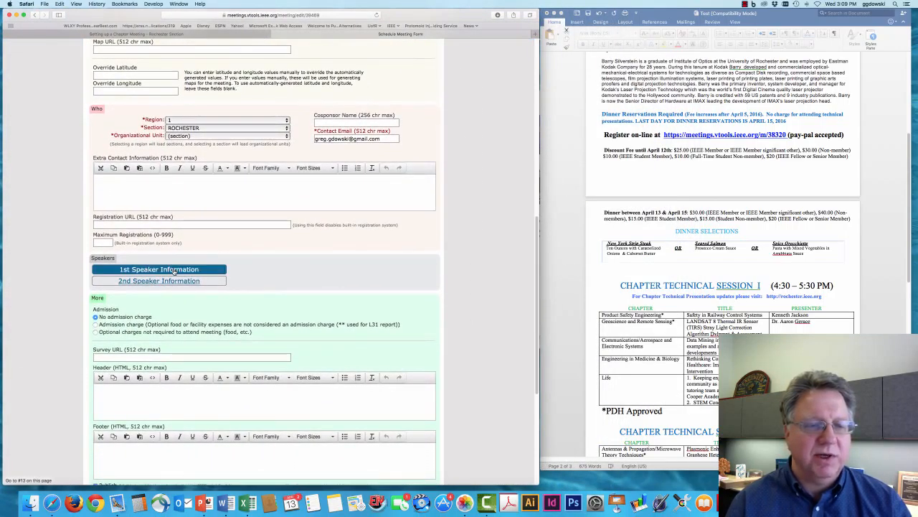
pyautogui.click(174, 270)
pyautogui.scroll(-5, 325, 315)
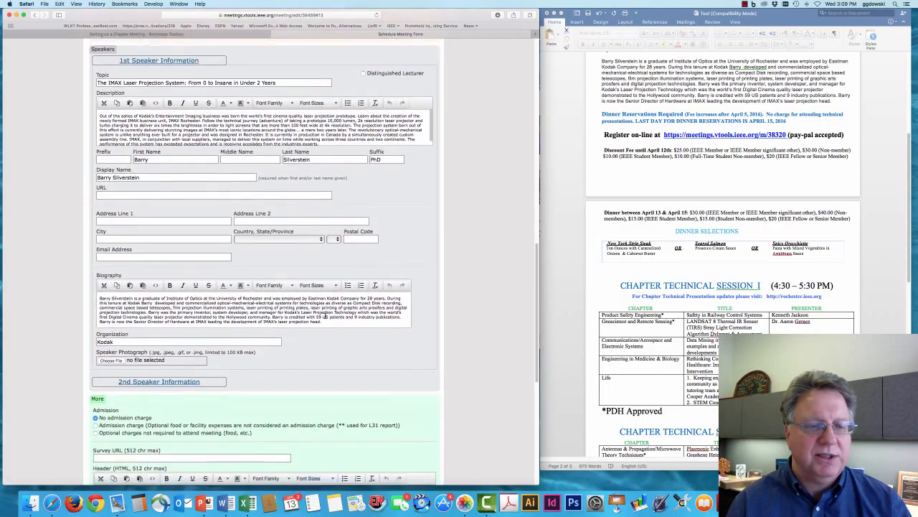
pyautogui.click(113, 357)
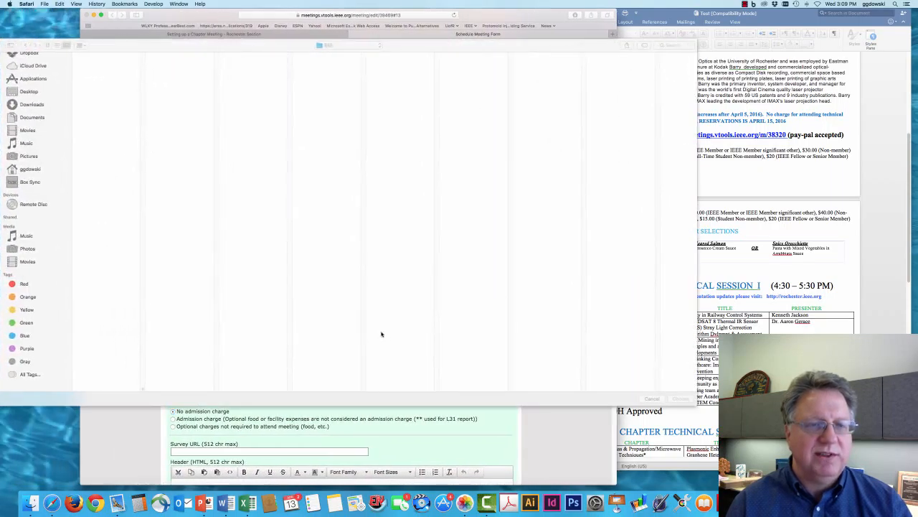
pyautogui.click(97, 63)
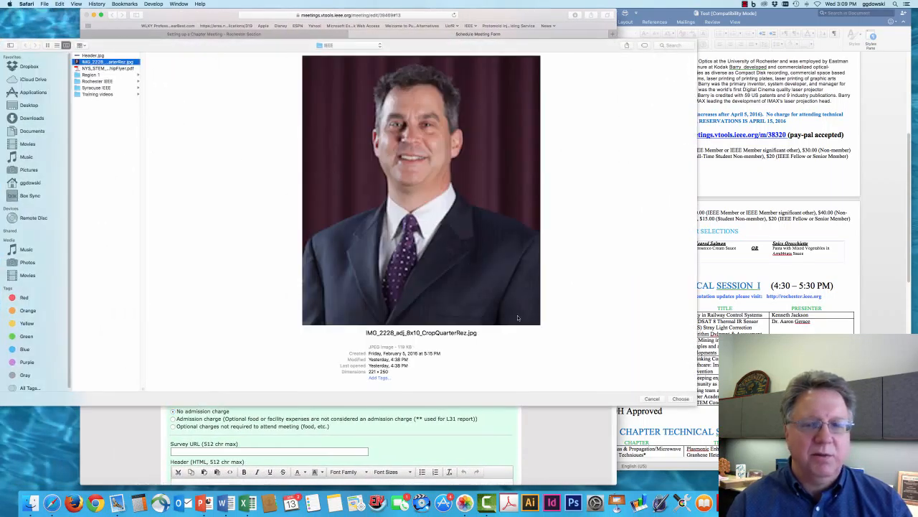
pyautogui.click(681, 399)
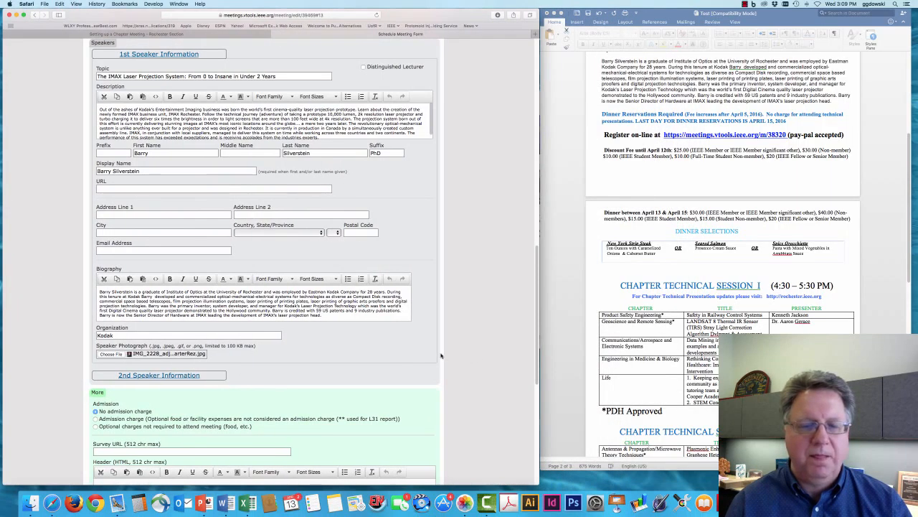
pyautogui.scroll(-10, 477, 359)
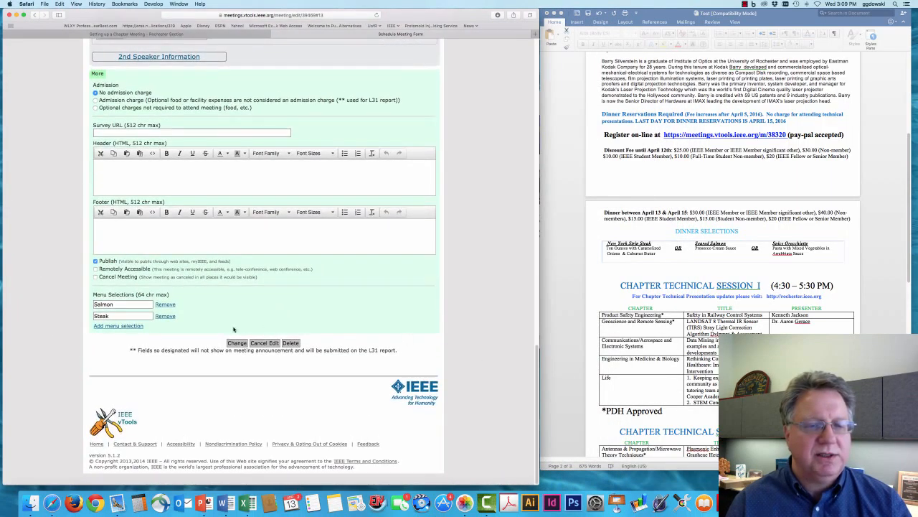
pyautogui.click(236, 342)
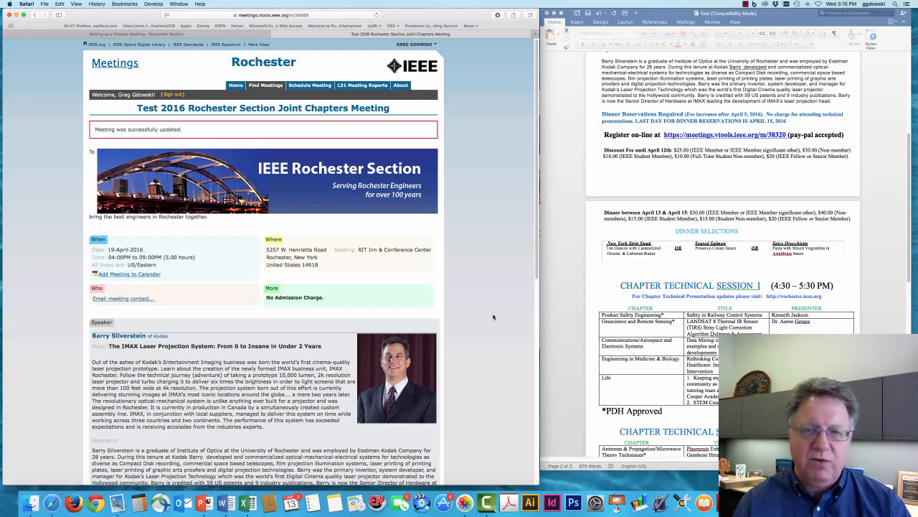
pyautogui.scroll(-10, 488, 316)
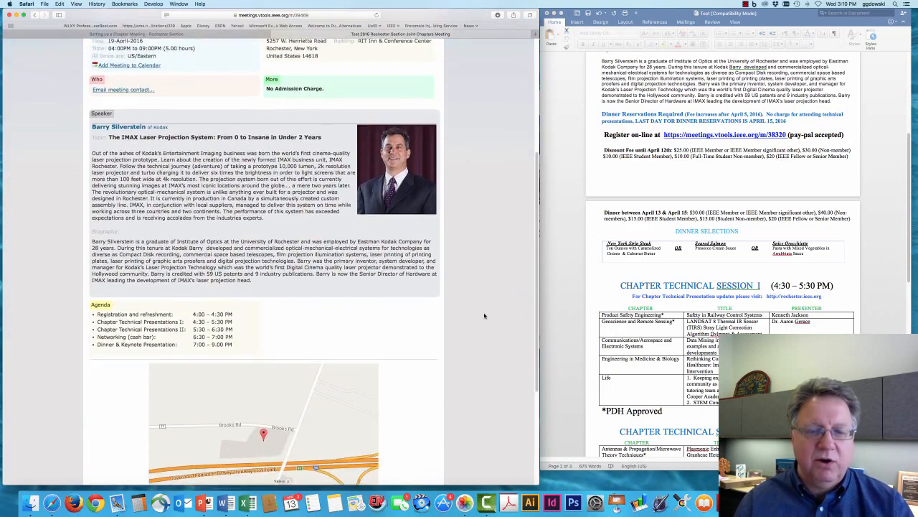
pyautogui.scroll(3, 484, 316)
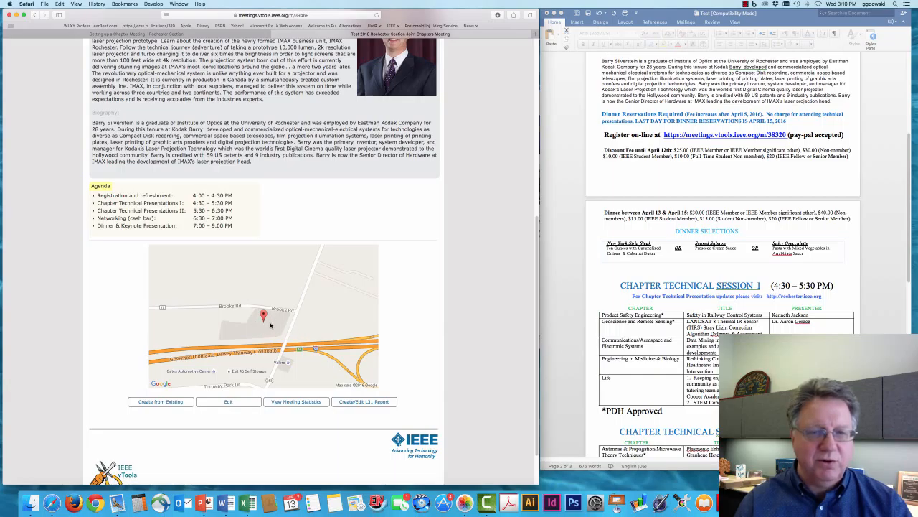
pyautogui.scroll(10, 255, 325)
pyautogui.scroll(-2, 188, 382)
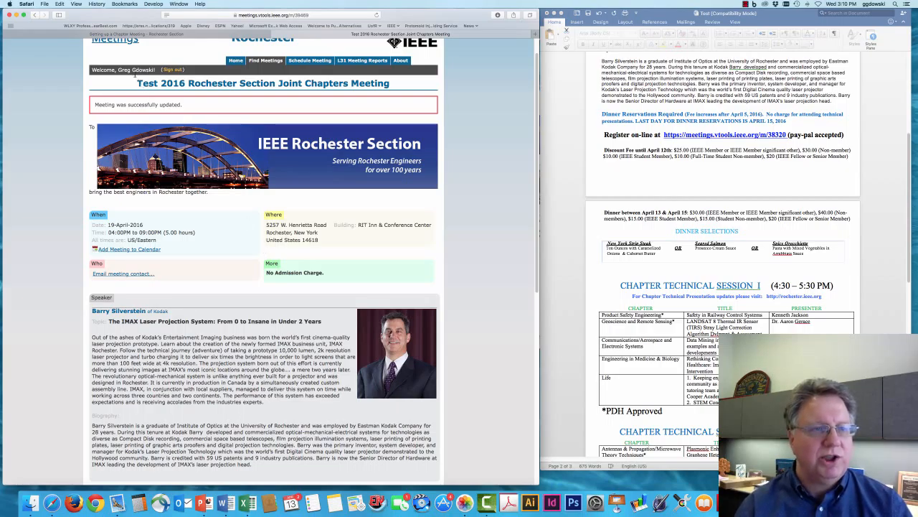
# Step: Go to the Rochester Section home page and scroll down to its Upcoming Events list
pyautogui.click(57, 35)
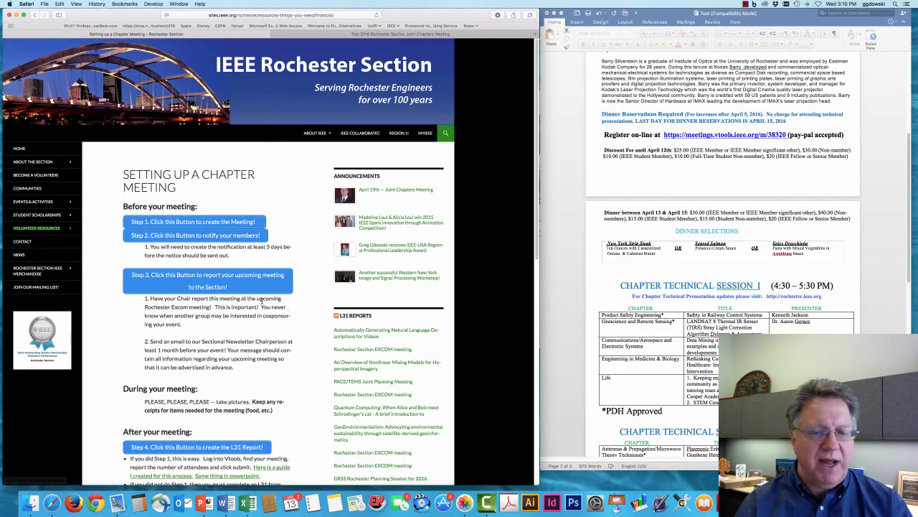
pyautogui.click(19, 149)
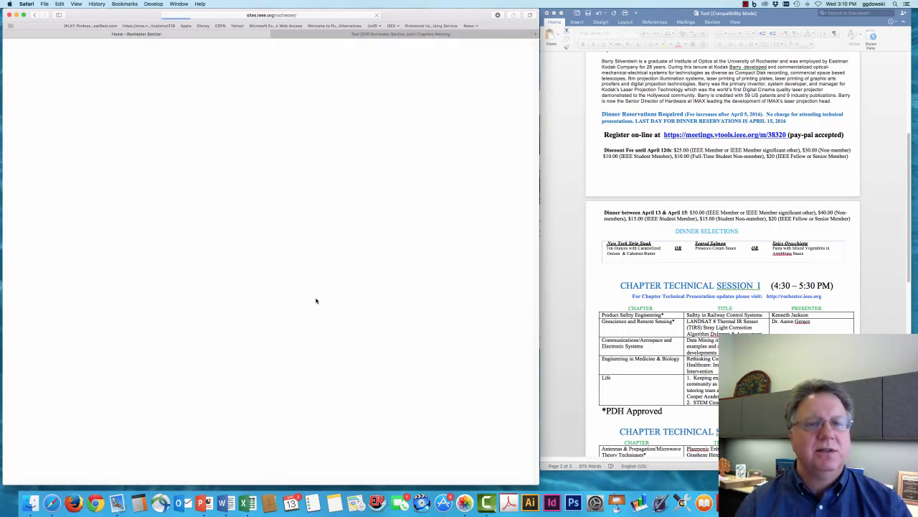
pyautogui.scroll(-2, 310, 305)
pyautogui.scroll(-5, 307, 311)
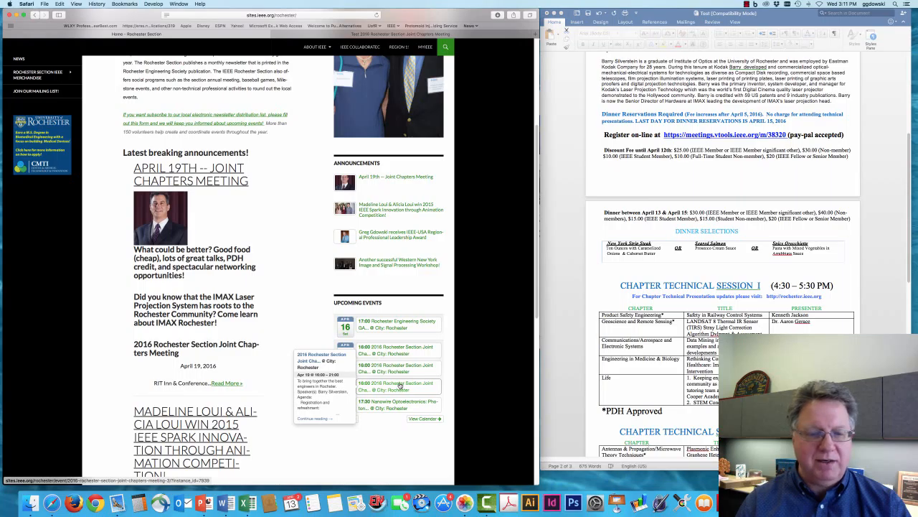
# Step: Open the 2016 Rochester Section Joint Chapters Meeting event and scroll to its location details
pyautogui.click(401, 386)
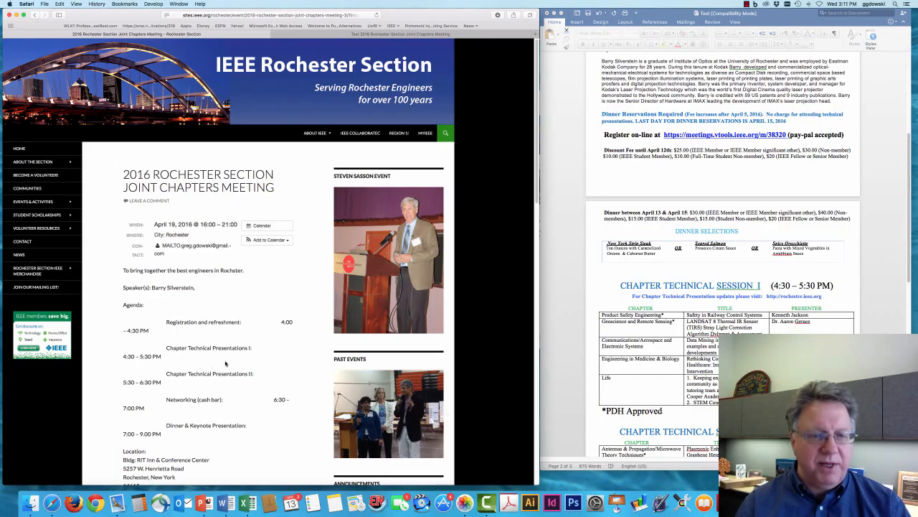
pyautogui.scroll(-8, 225, 364)
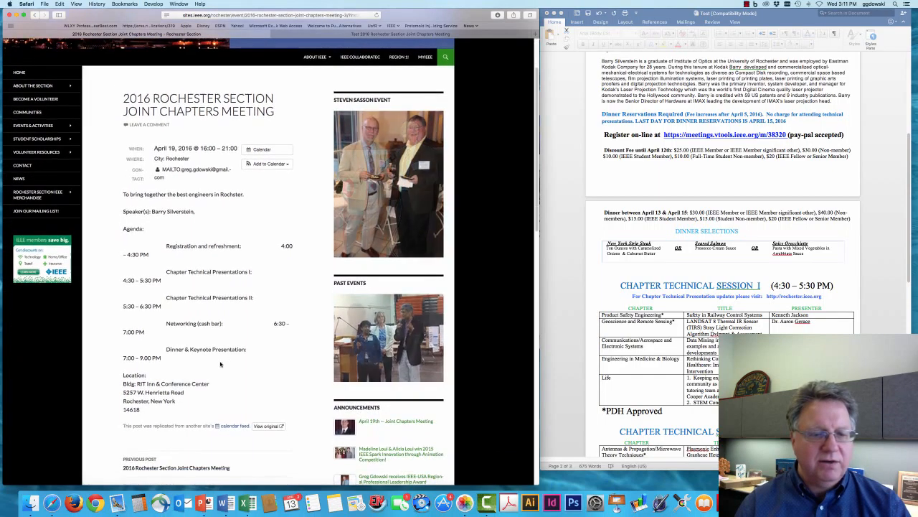
pyautogui.scroll(-2, 221, 364)
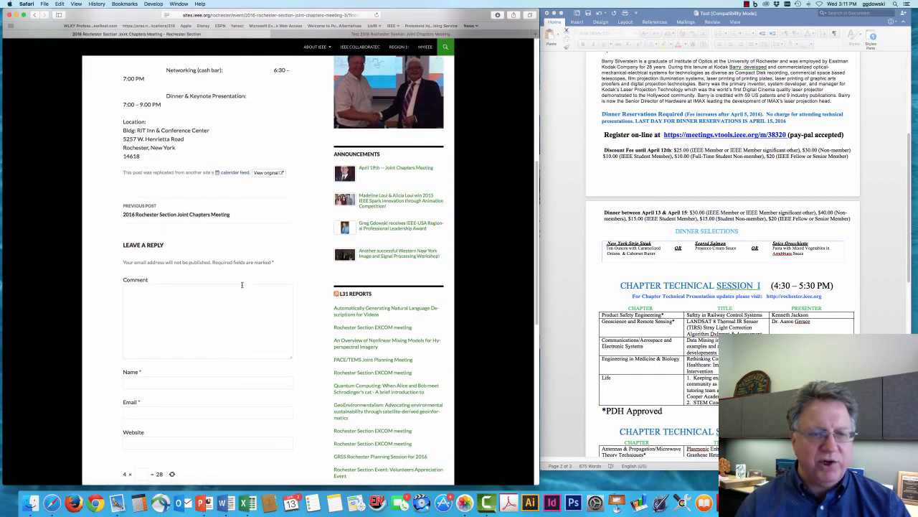
# Step: Follow the event's 'View original' link to the vTools meeting page
pyautogui.click(273, 173)
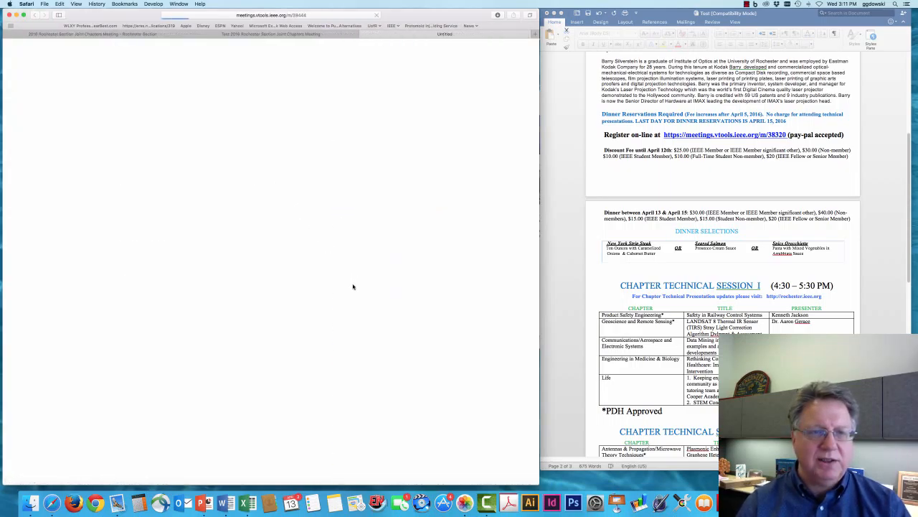